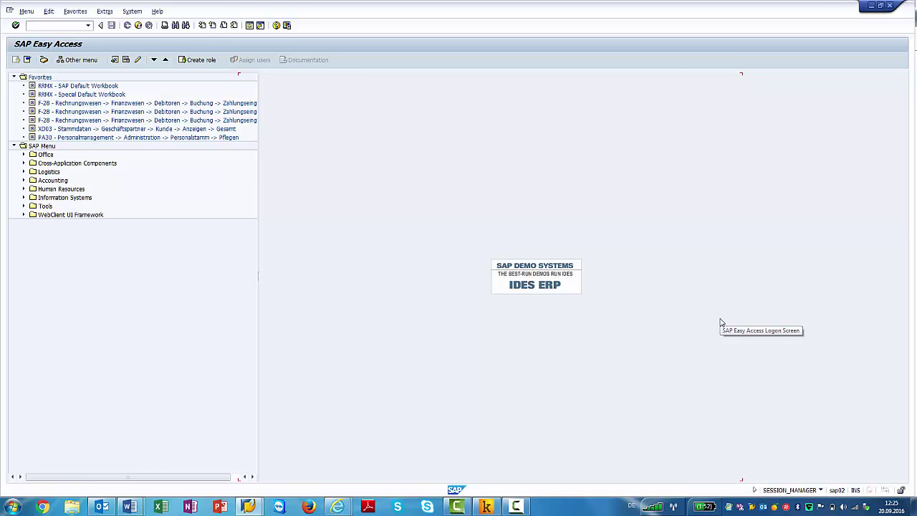
- Open QuickAccess beside SAP Easy Access, listing guides, information and learning units for 'SAP'
click(774, 507)
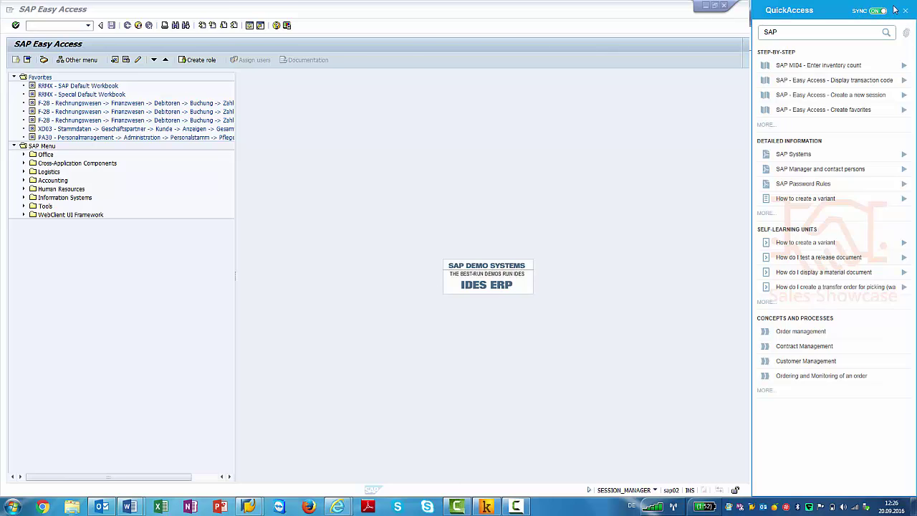
- Run transaction va01 to reach the Create Sales Order initial screen with VA01 help
click(49, 25)
text(va)
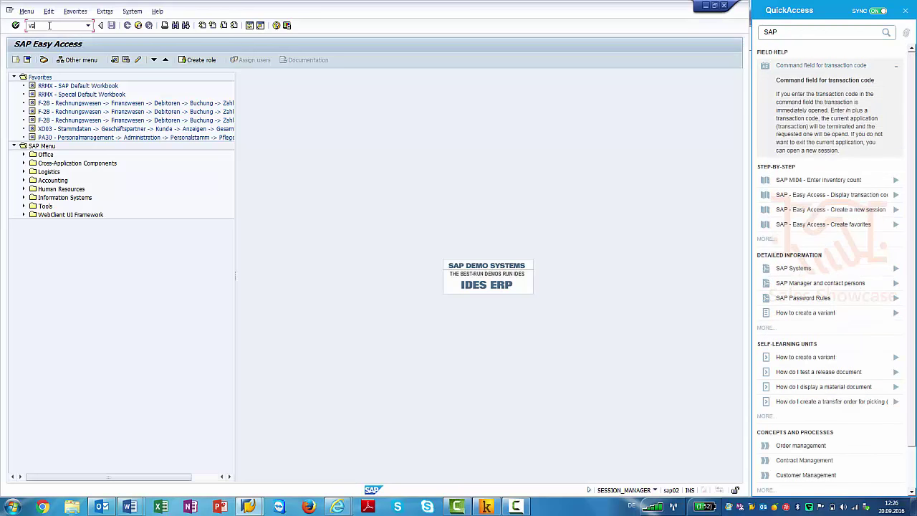
text(01)
click(16, 26)
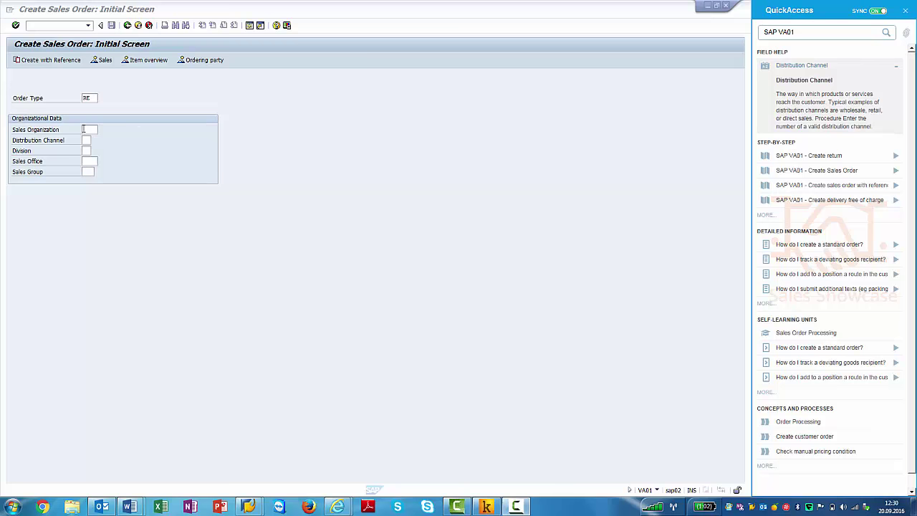
- Focus Sales Organization and open the seven-step 'SAP VA01 - Create return' guide in QuickAccess
click(94, 129)
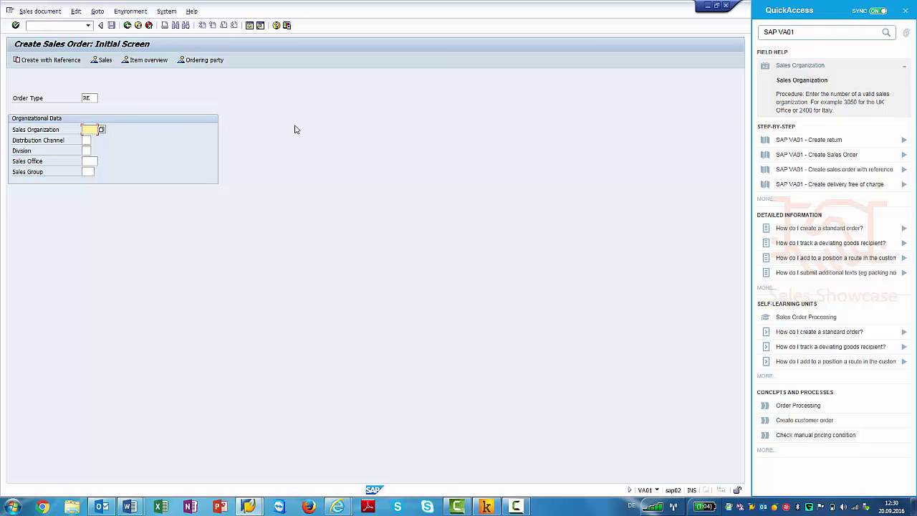
click(905, 141)
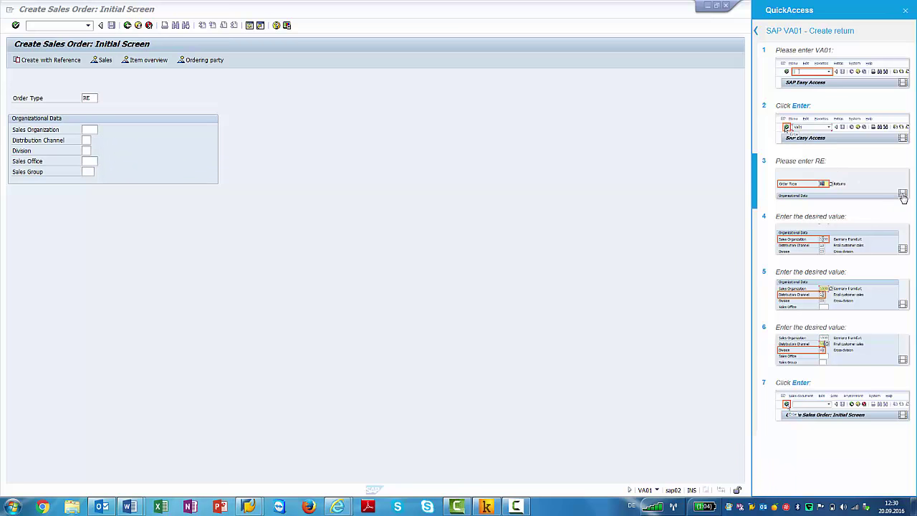
- Play the Create Sales Order walkthrough, enter order type OR, then bring up salesordertypes(1).xls
mouse_move(903, 199)
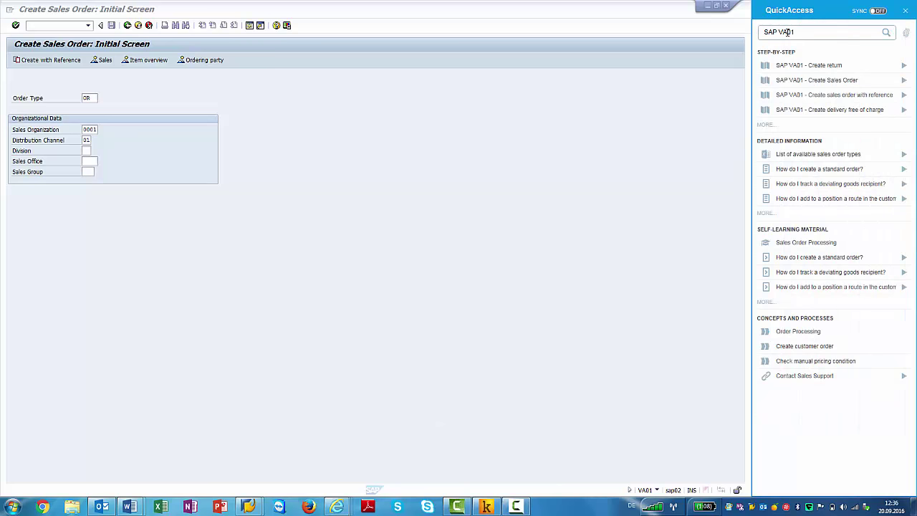
click(905, 81)
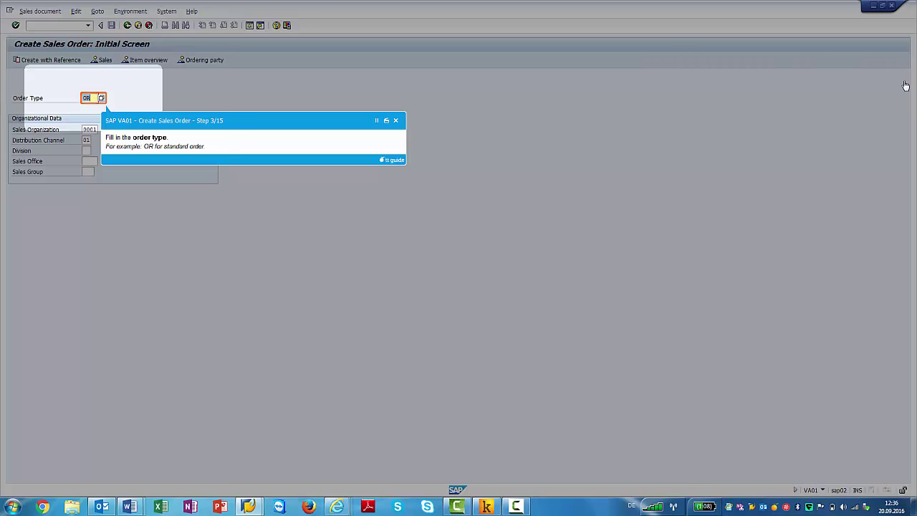
text(OR)
key(Tab)
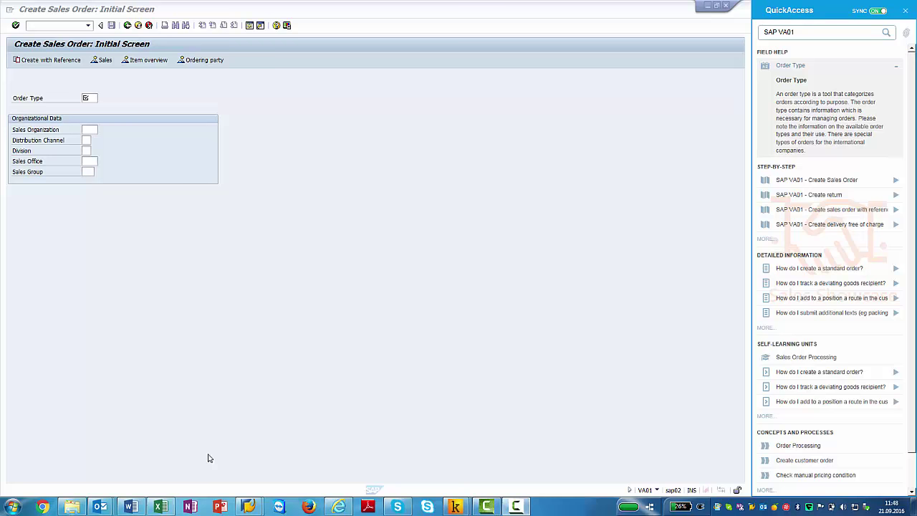
click(160, 507)
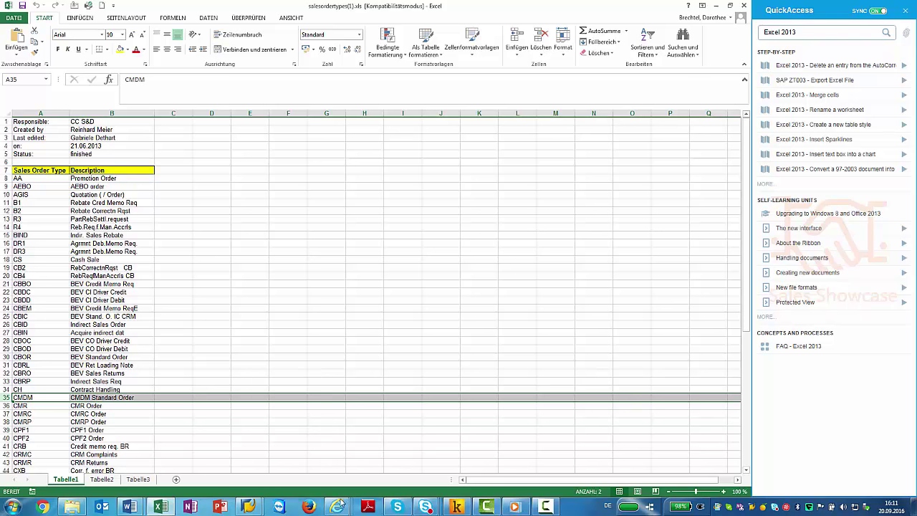
- Switch from Excel to the SuccessFactors home page window in Internet Explorer
mouse_move(339, 511)
click(378, 424)
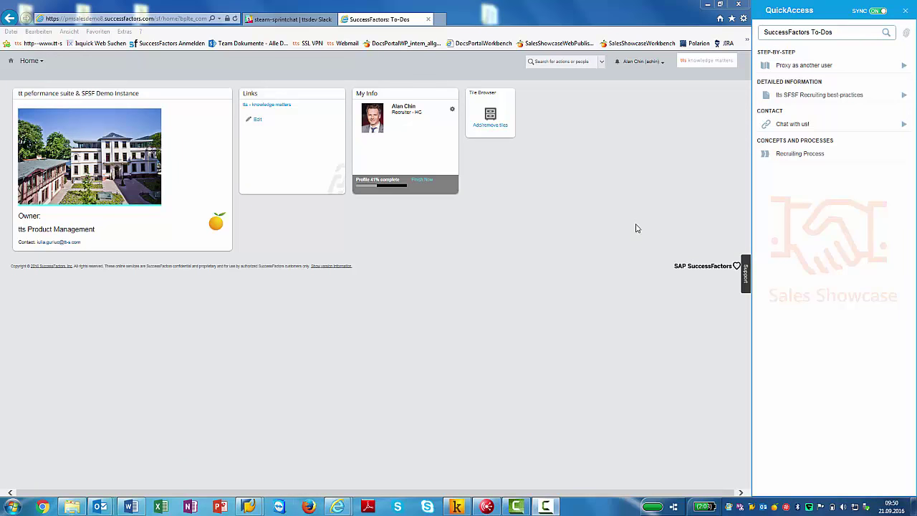
- Bring the SAP Easy Access window with the Create Sales Order screen back to front
mouse_move(249, 506)
click(288, 472)
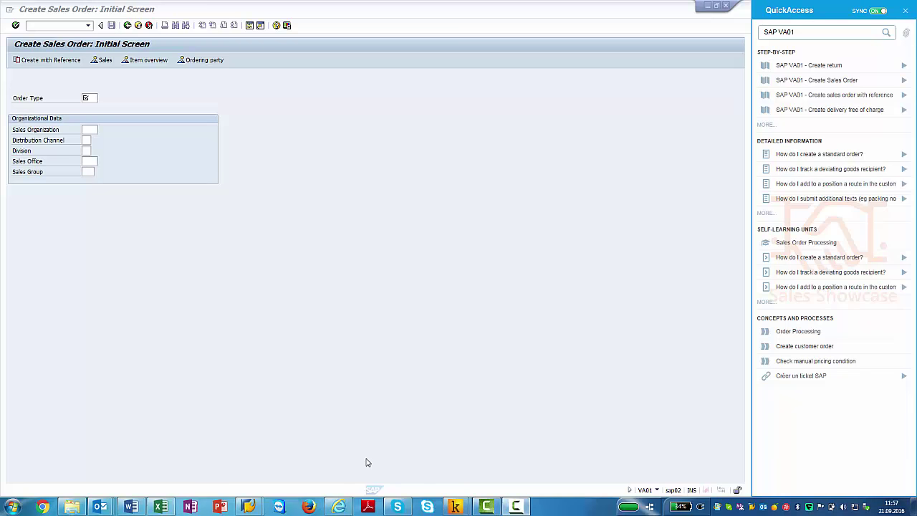
- Show more VA01 detailed information and open 'List of available sales order types'
click(769, 215)
mouse_move(784, 213)
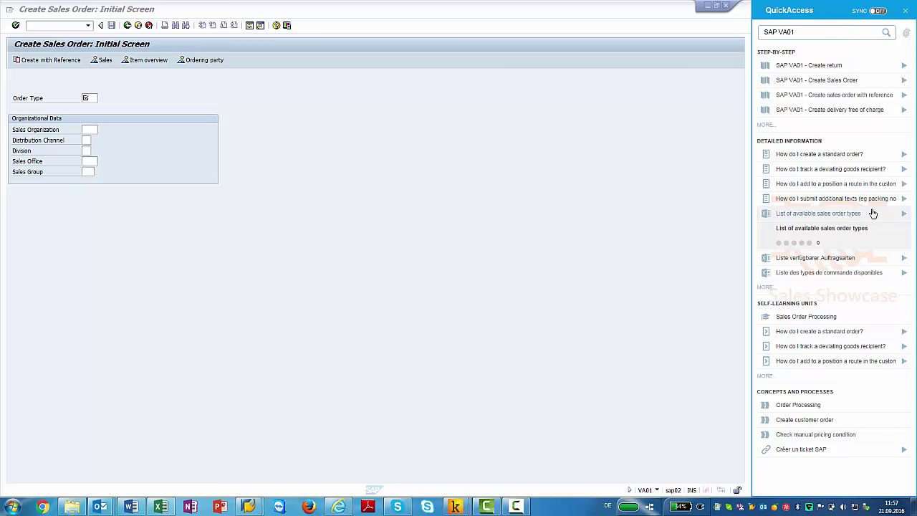
click(905, 214)
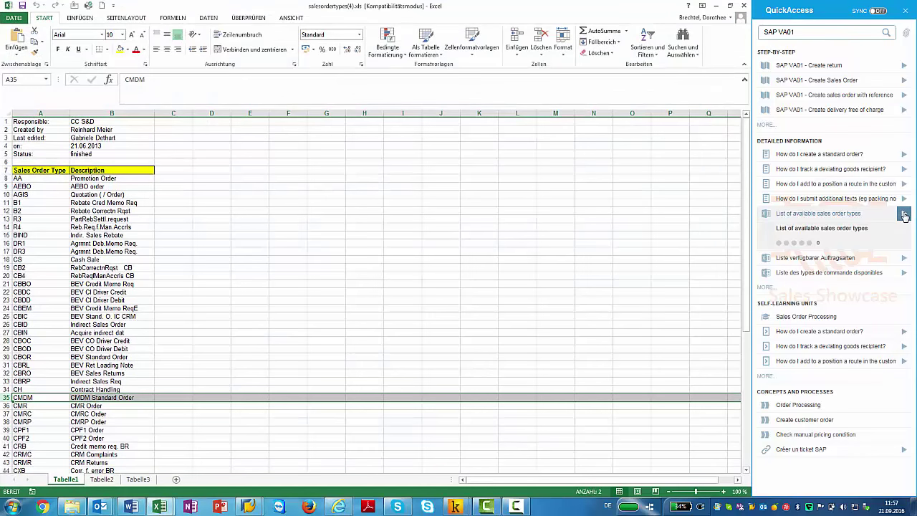
mouse_move(904, 245)
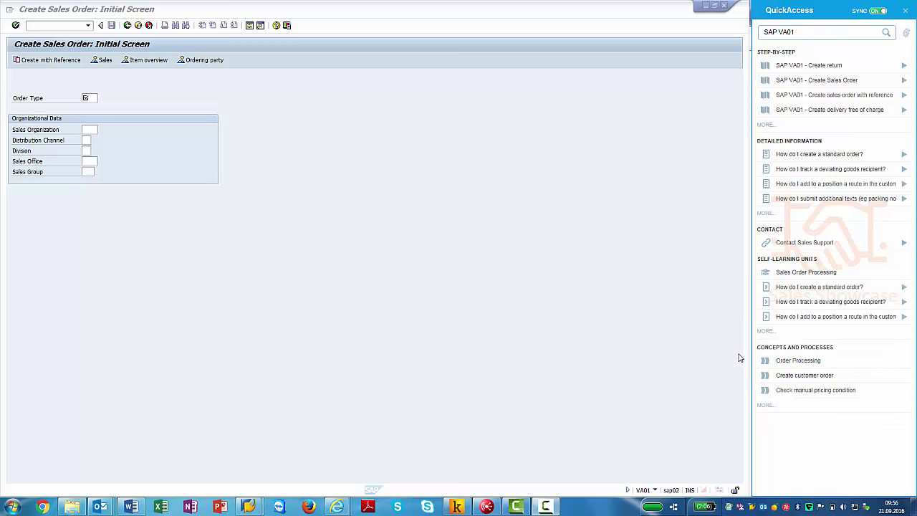
- Open the Order Processing page, maximize the browser, close QuickAccess and show the NEWS feed
click(785, 363)
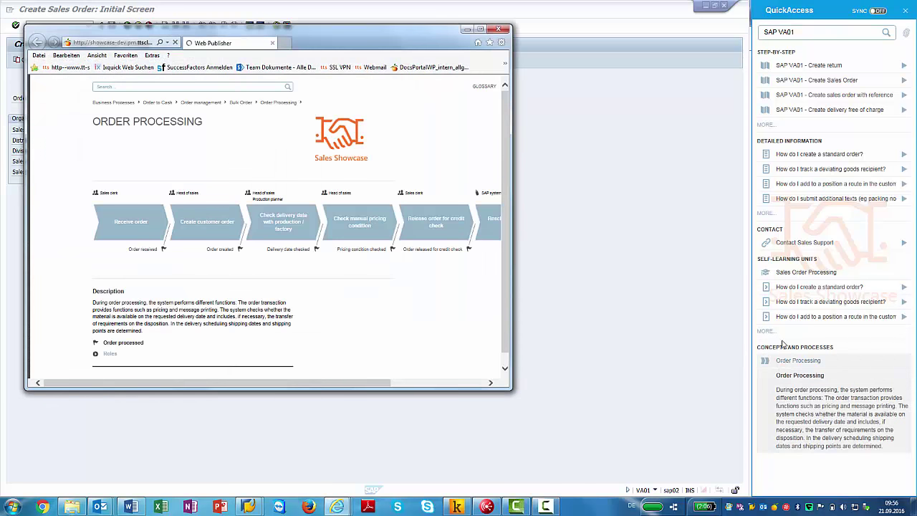
click(481, 30)
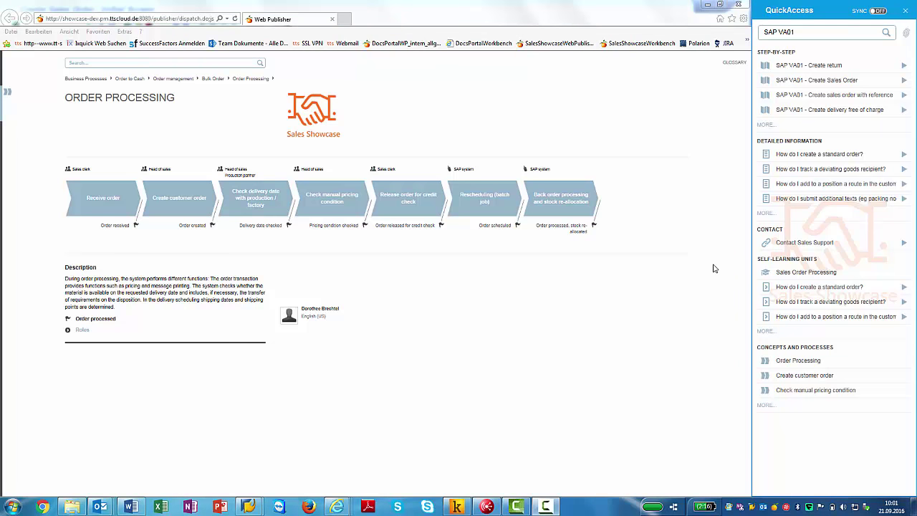
click(908, 12)
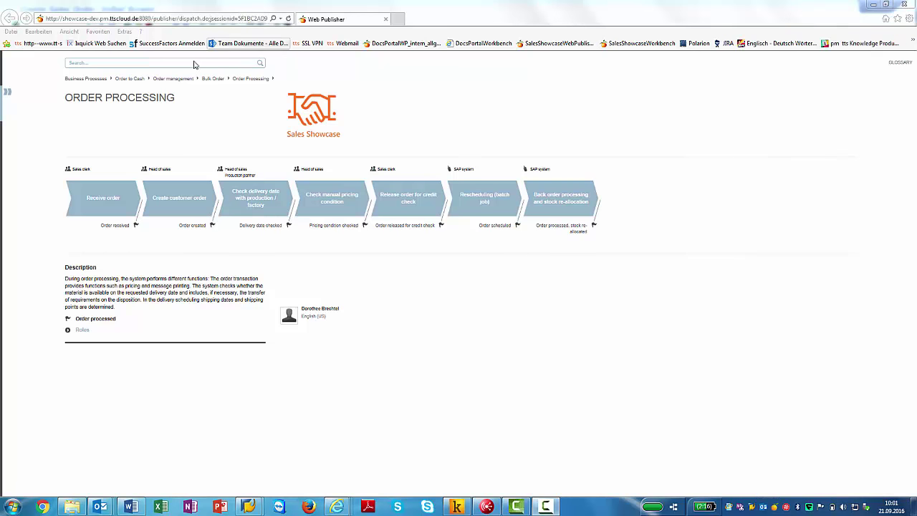
click(7, 92)
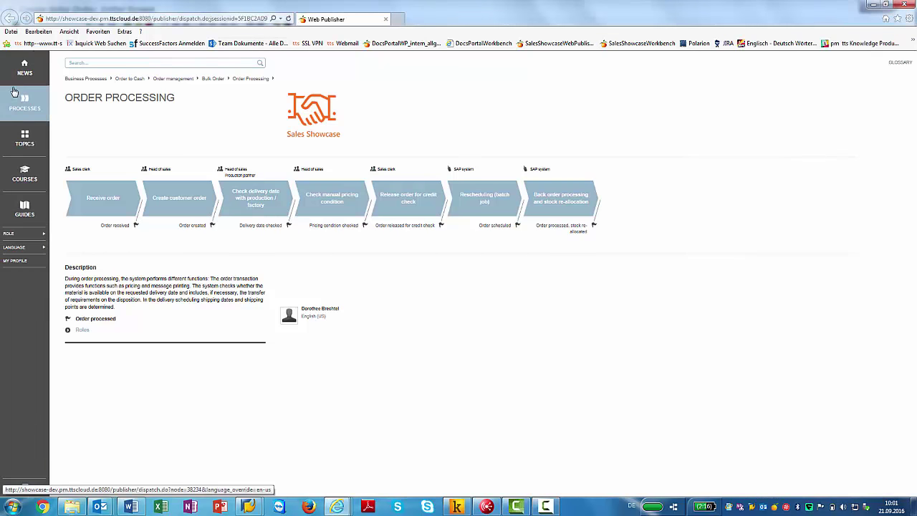
click(22, 71)
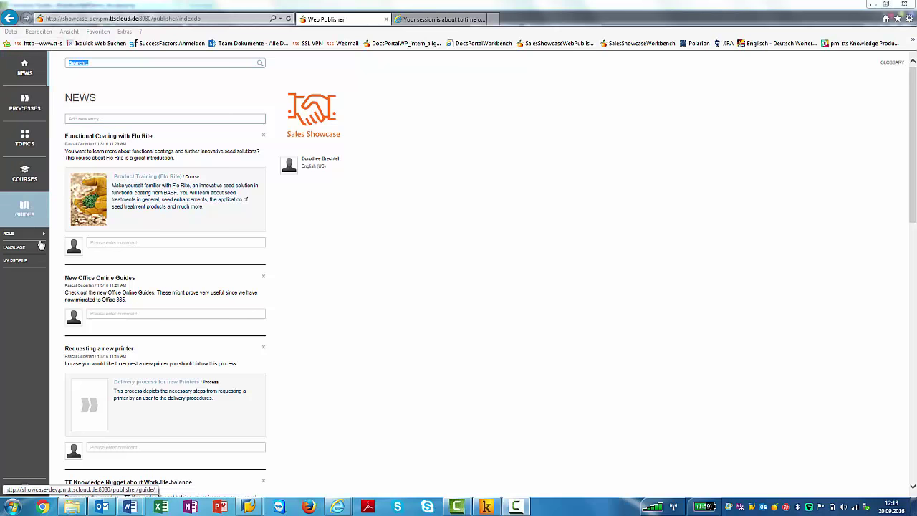
- Set the portal role to Head of sales and open the Business Processes overview
click(44, 236)
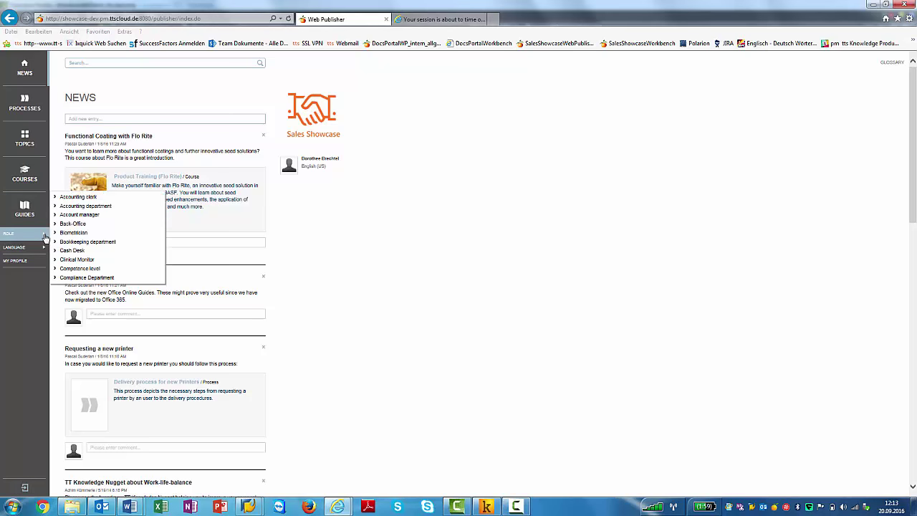
scroll(94, 237, down, 2)
scroll(94, 237, down, 6)
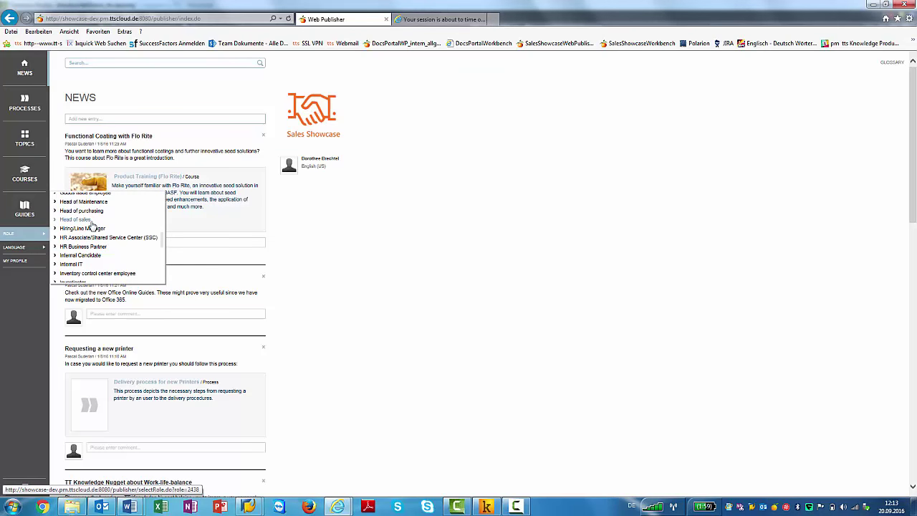
click(89, 225)
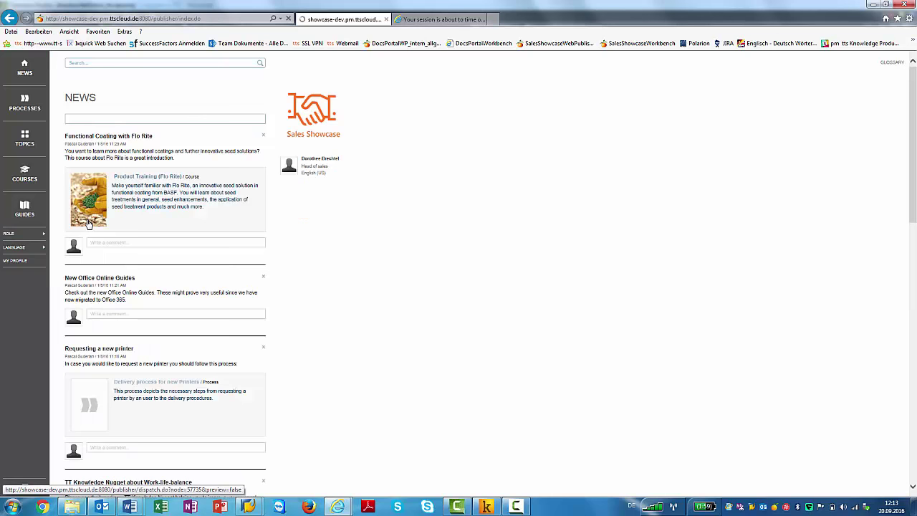
click(23, 106)
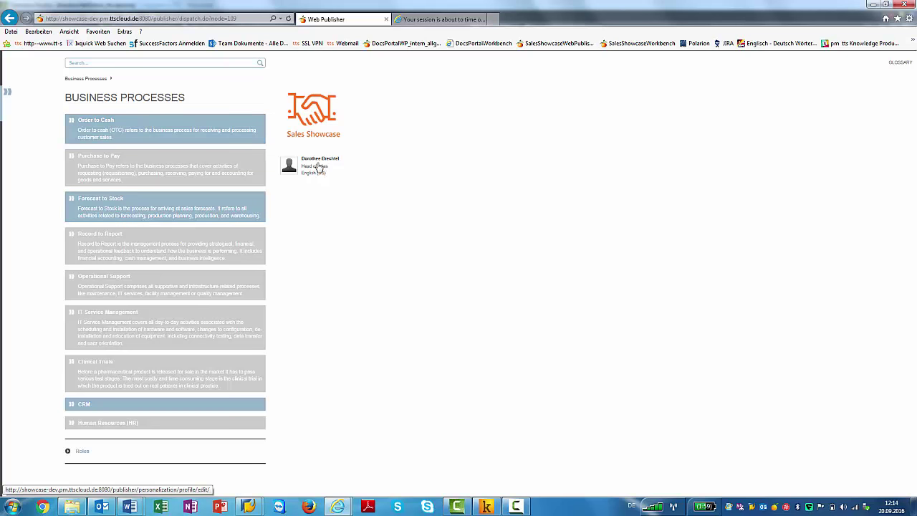
- Drill through Order to Cash, Order management, Standard Order and Order Processing to Create customer order
click(154, 129)
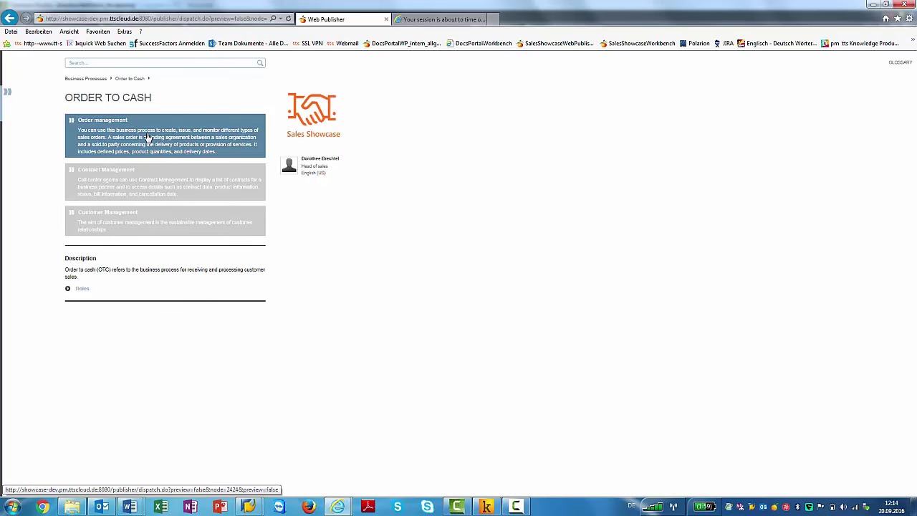
click(146, 138)
click(131, 123)
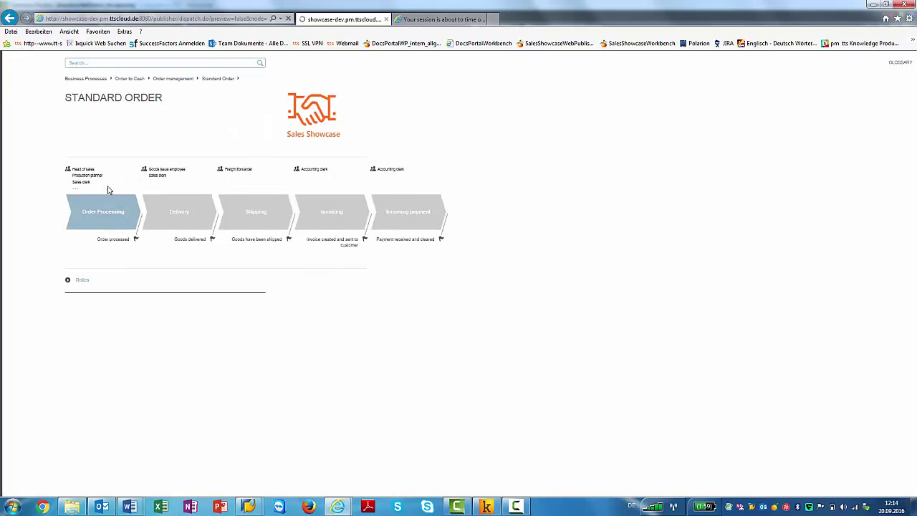
click(109, 212)
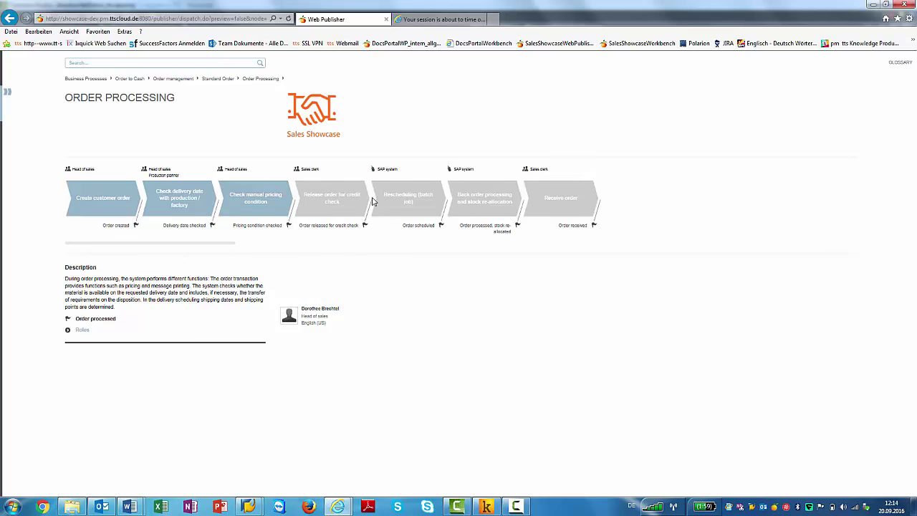
click(121, 201)
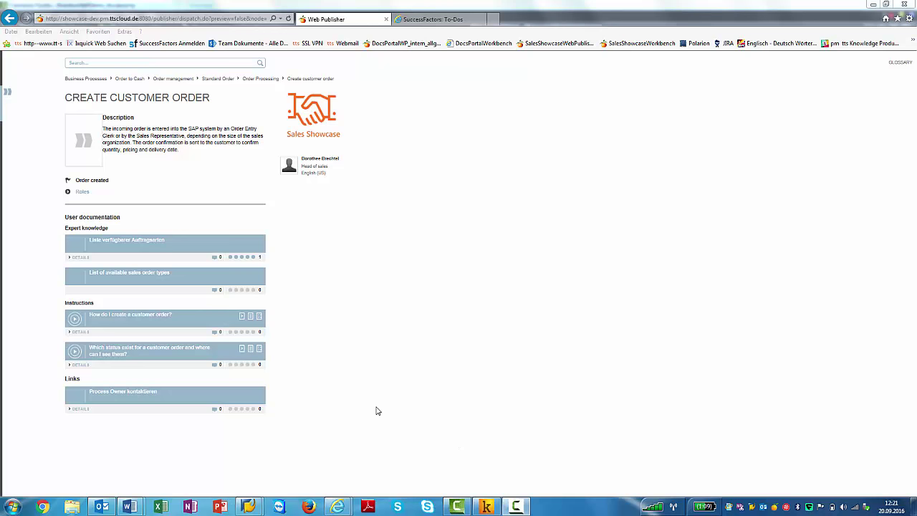
- Launch the 'How do I create a customer order?' instruction as e-learning in its own window
click(145, 321)
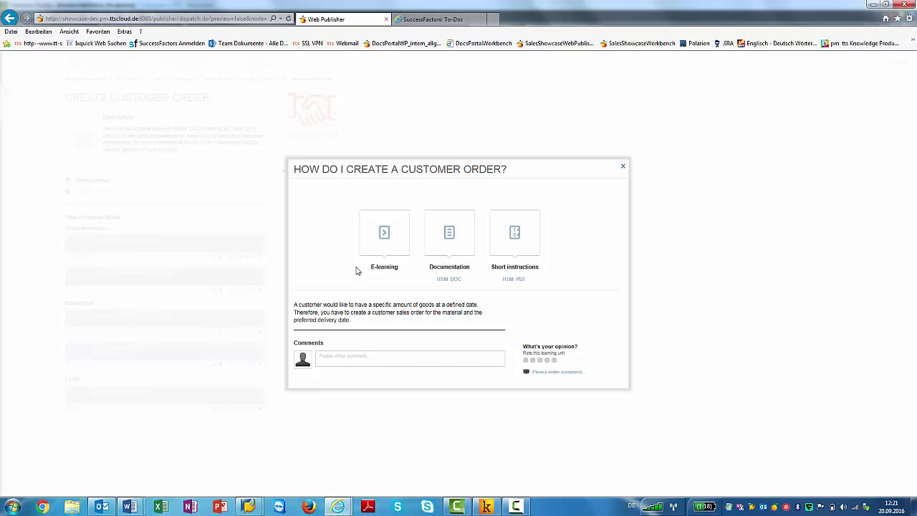
click(385, 236)
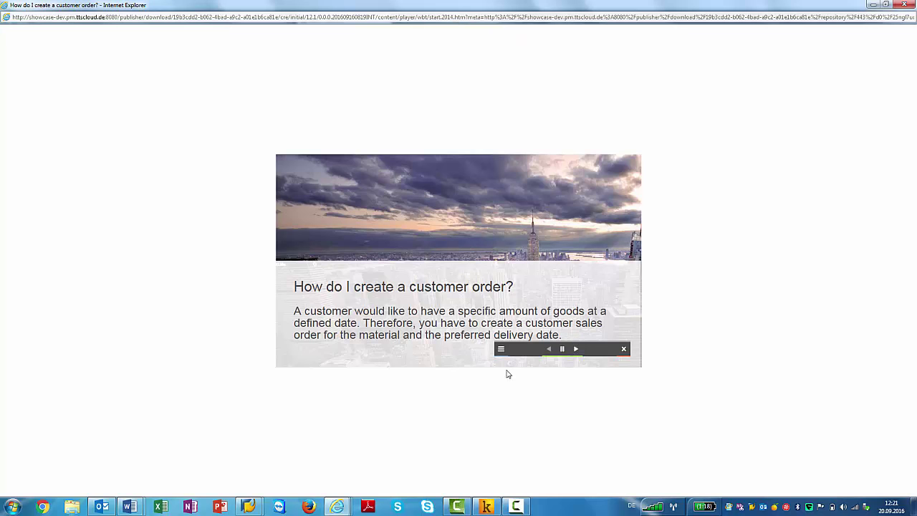
- Switch the customer order e-learning to Interactive Mode from the player's menu
click(501, 350)
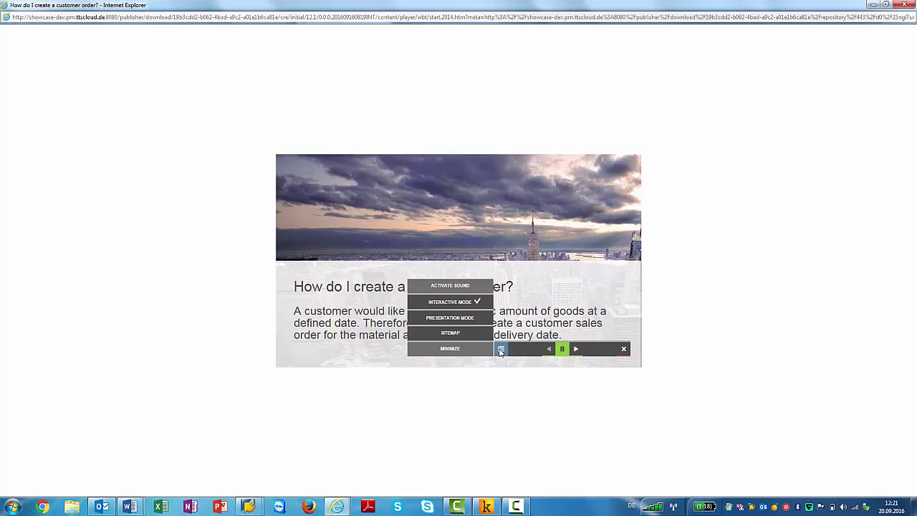
click(481, 303)
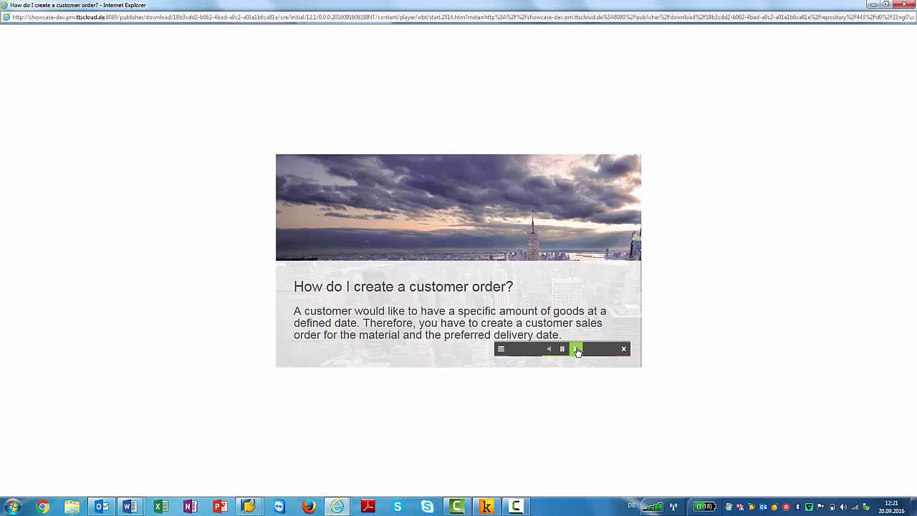
- Advance the course to its first SAP screen, close the e-learning window, and return to Document Management
click(577, 350)
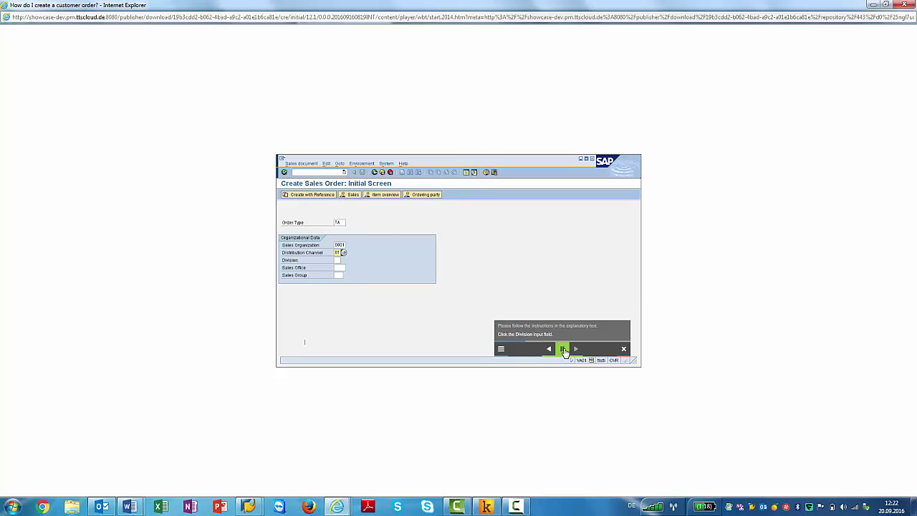
click(908, 4)
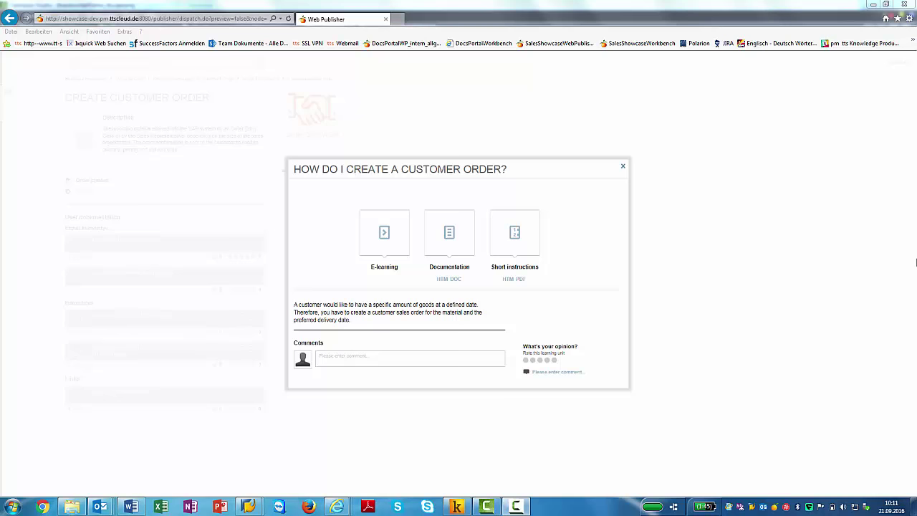
click(460, 508)
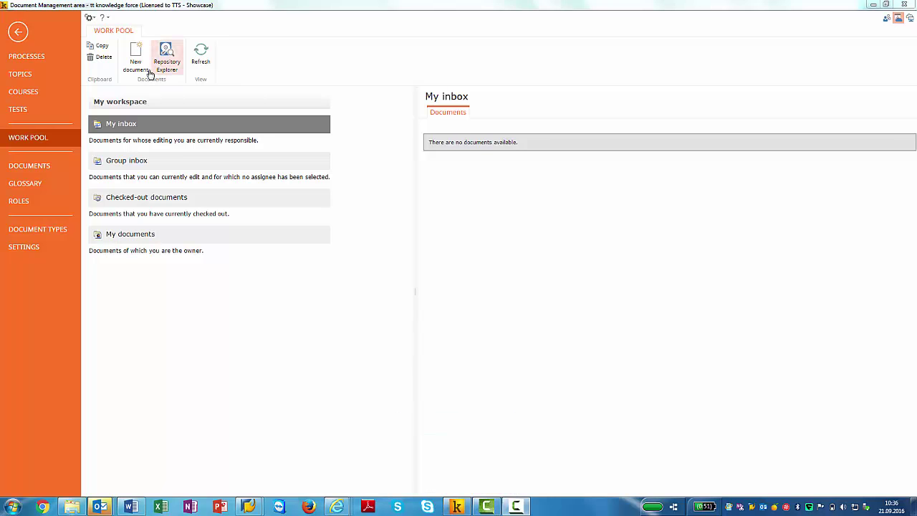
- Create a new User documentation titled 'How to Create a Goods Receipt' and continue to the content step
click(136, 64)
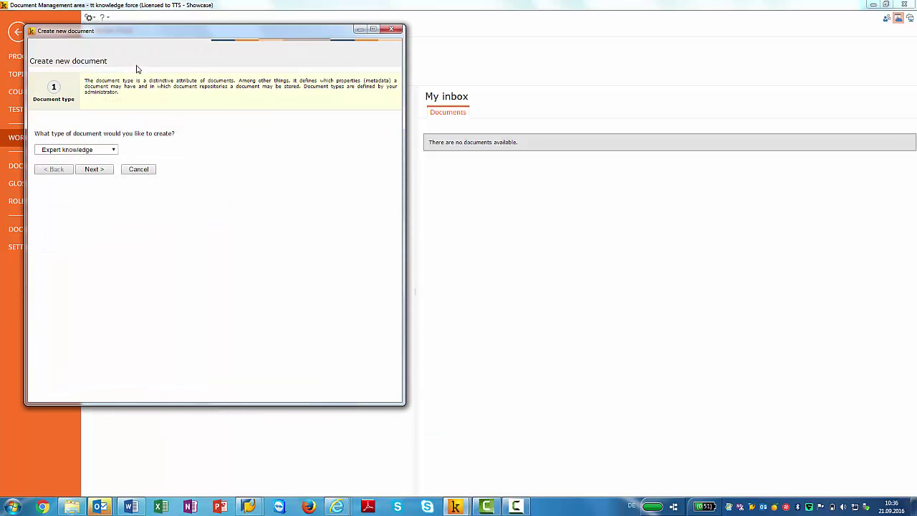
click(114, 149)
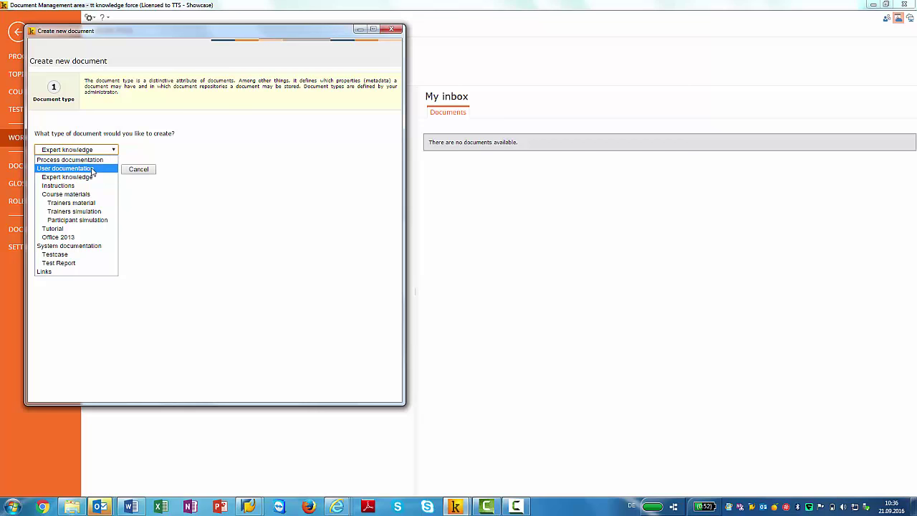
click(92, 169)
click(92, 170)
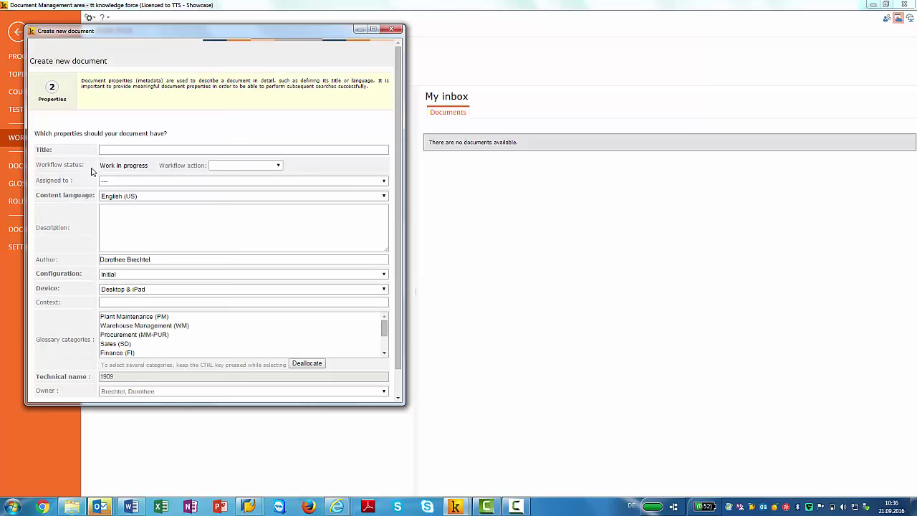
click(107, 150)
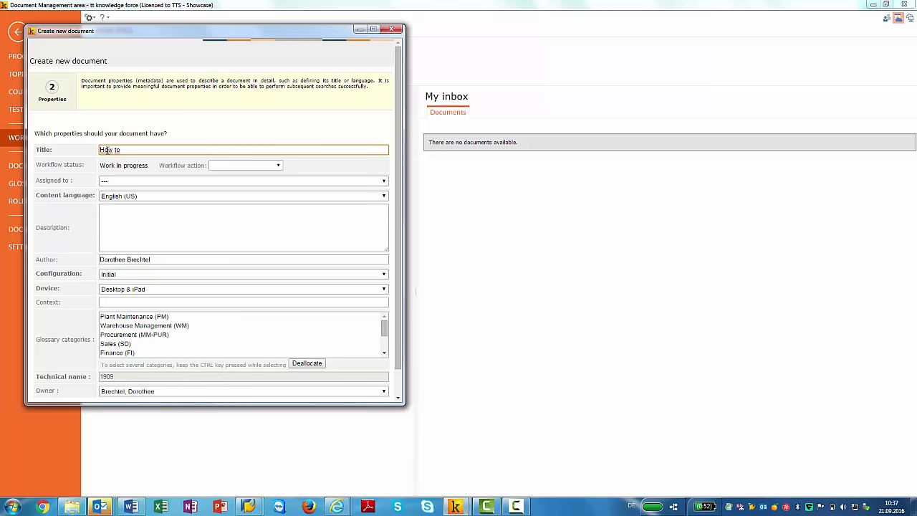
text(How to Create a Goods Receipt)
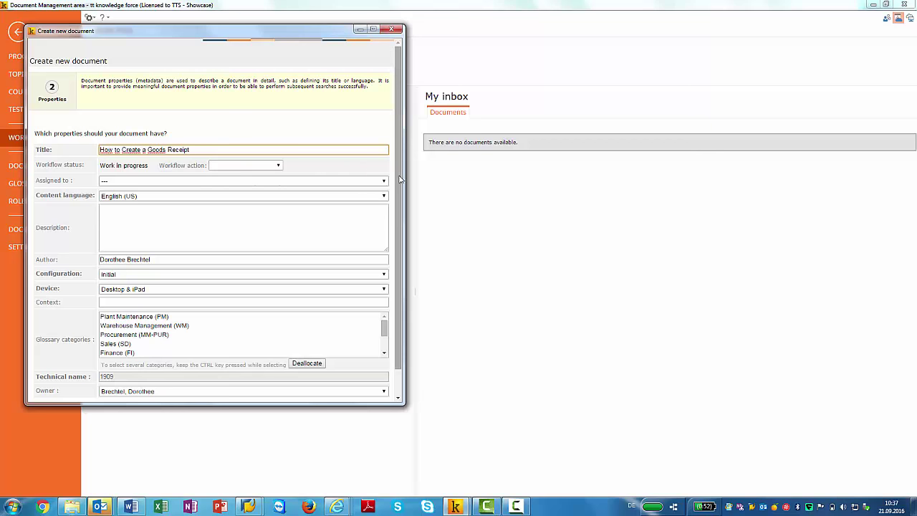
scroll(398, 221, down, 1)
scroll(398, 221, down, 1)
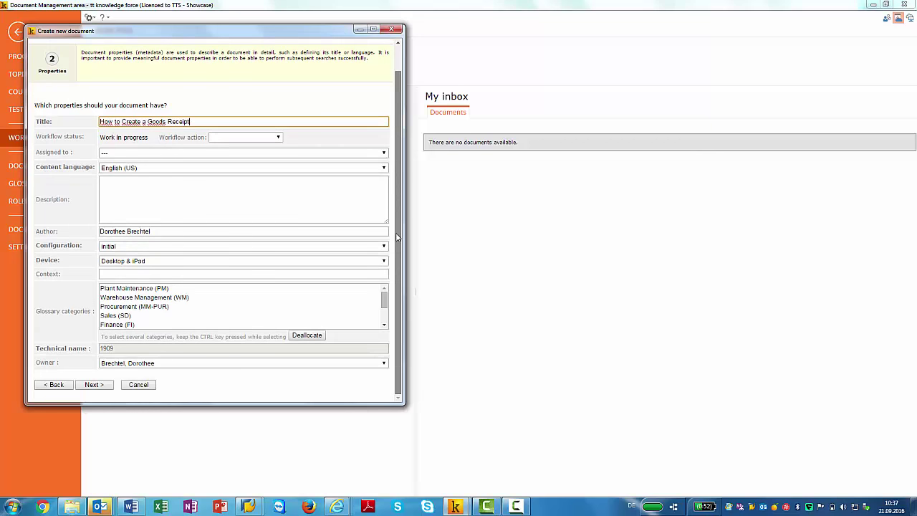
click(101, 389)
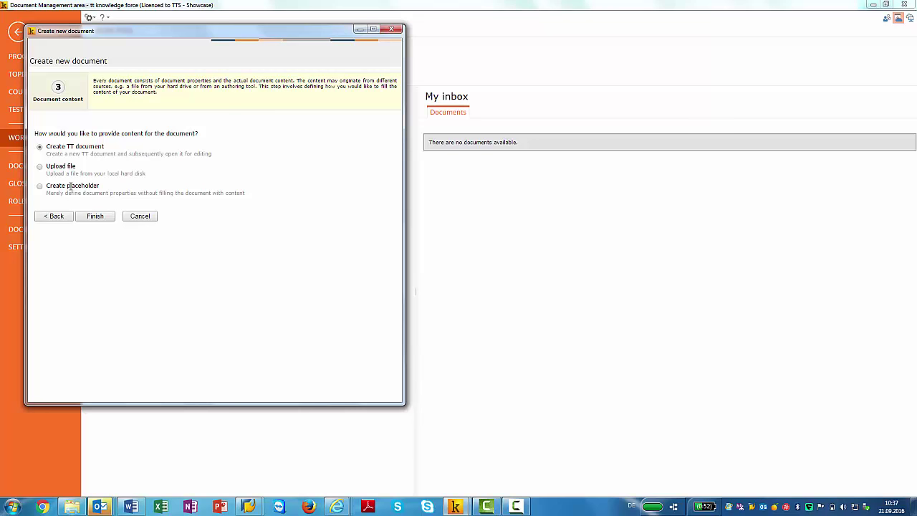
- Create it as a TT document with individual Guide settings and Editorial Guide output enabled
click(93, 218)
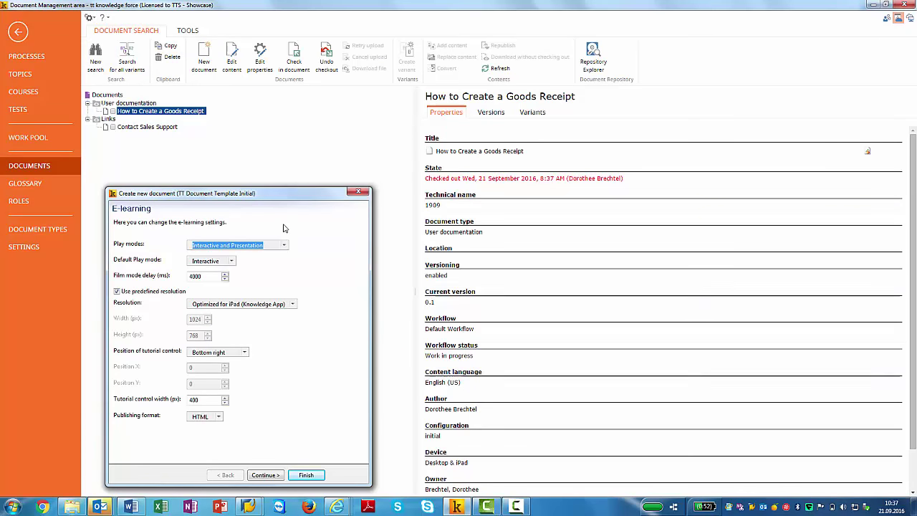
click(266, 475)
click(265, 475)
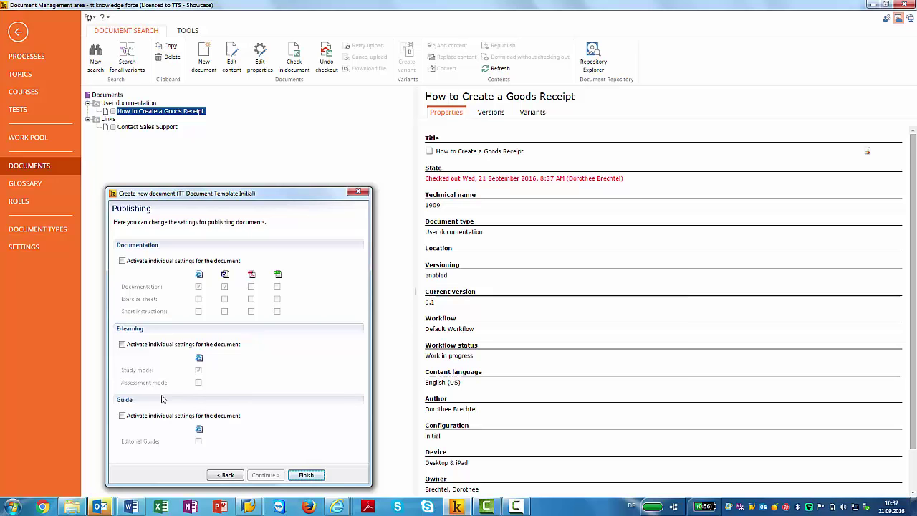
click(122, 416)
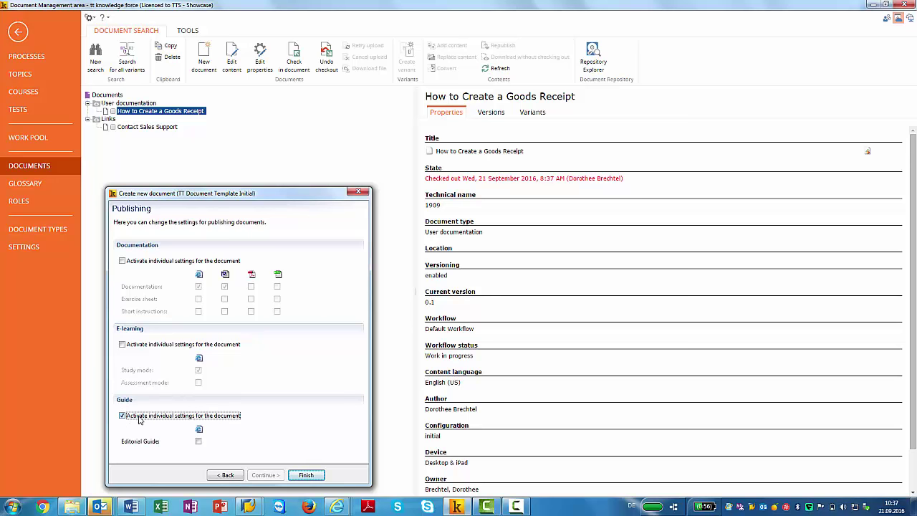
click(199, 442)
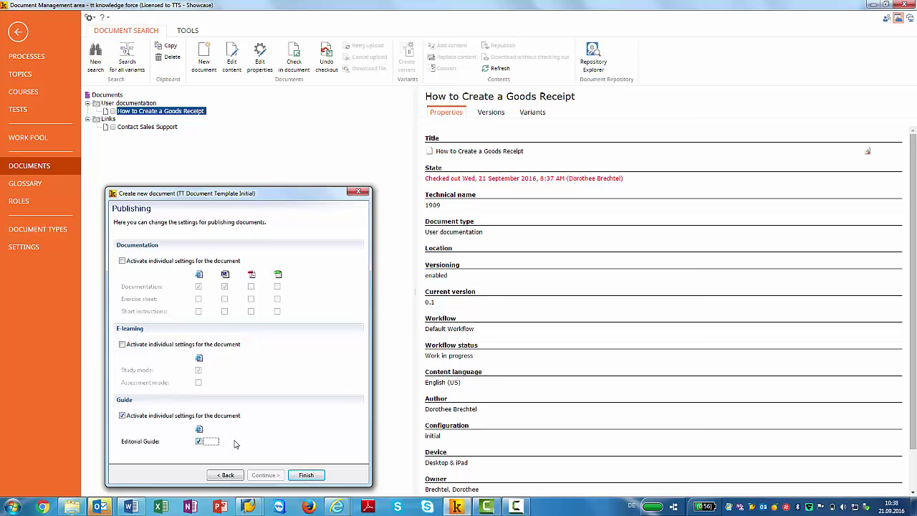
click(306, 475)
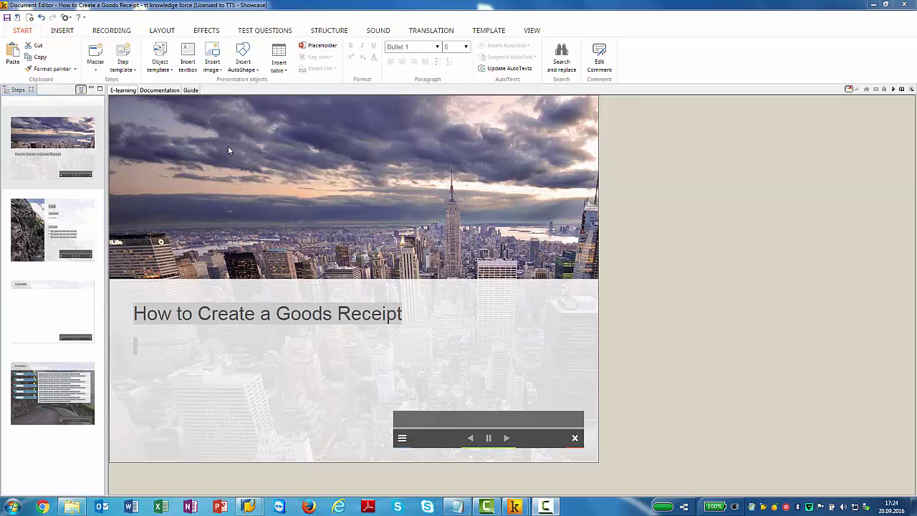
- Start recording from the third blank slide, targeting SAP Easy Access ECC (1)
click(120, 31)
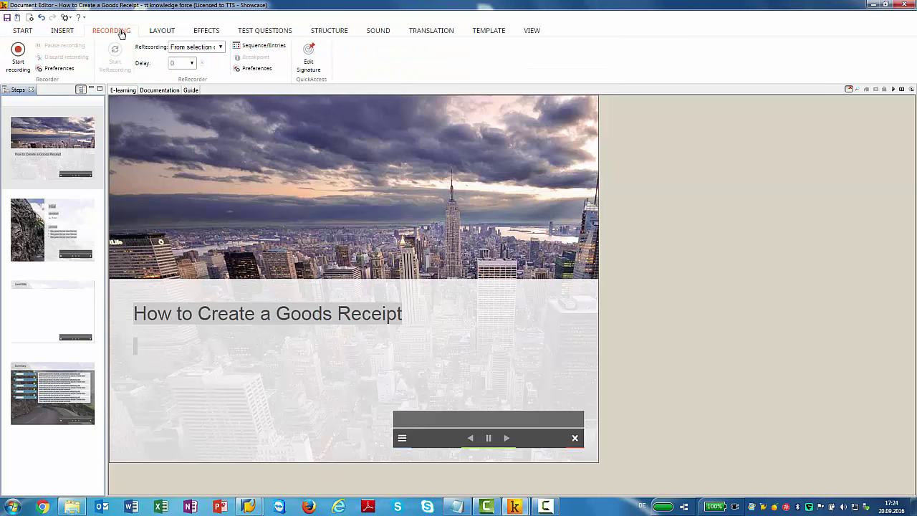
click(42, 315)
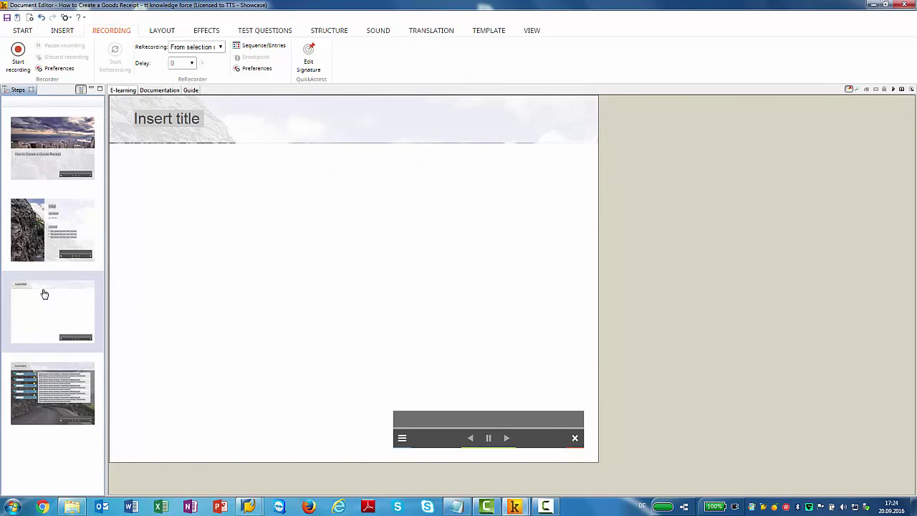
click(20, 57)
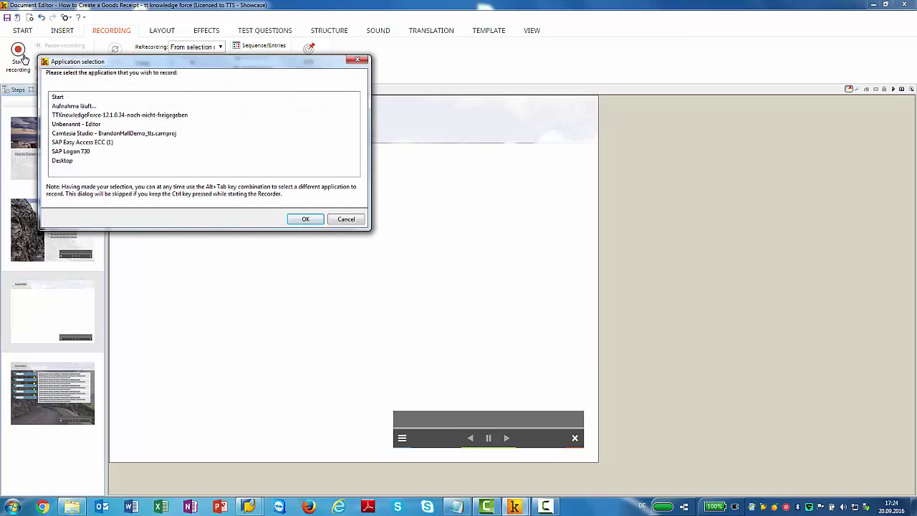
click(84, 142)
- Confirm SAP Easy Access ECC (1) and open the goods receipt transaction from the command field
click(311, 220)
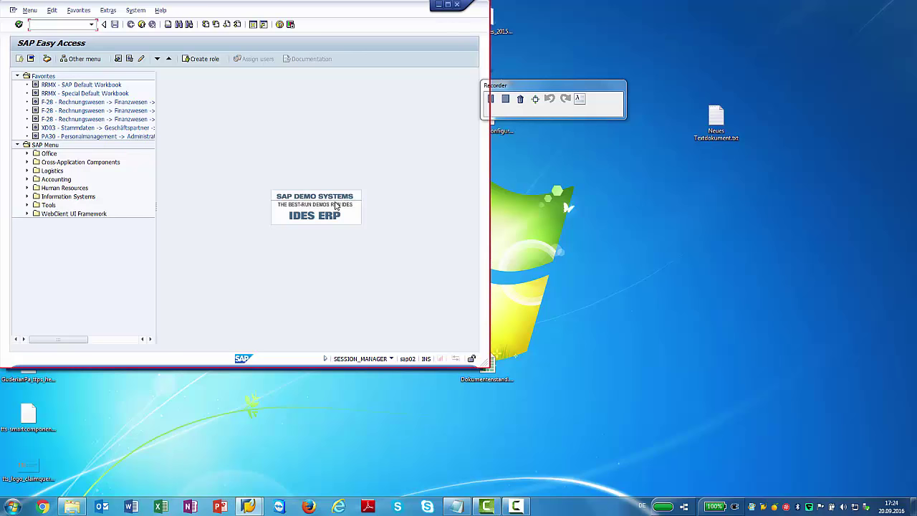
click(39, 24)
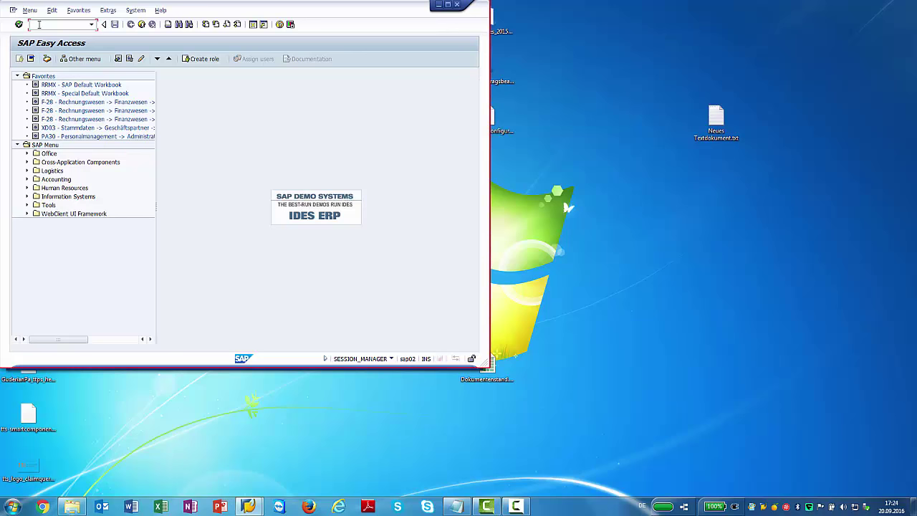
text(mi01)
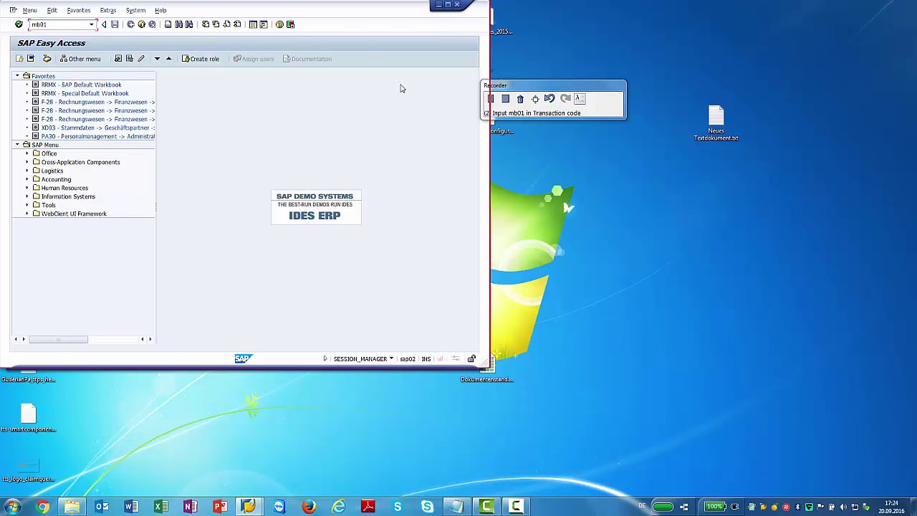
click(18, 25)
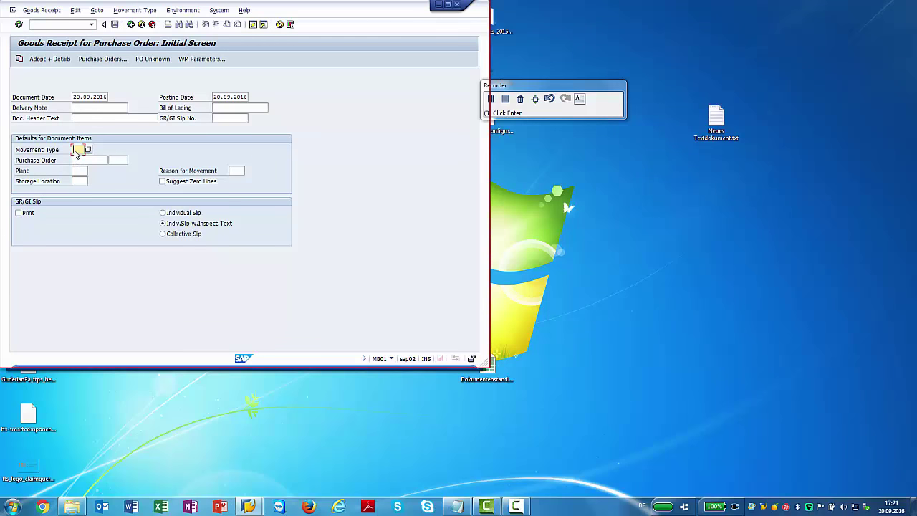
- Enter Movement Type 101 and Reason for Movement 103, then stop the recording
click(77, 149)
text(101)
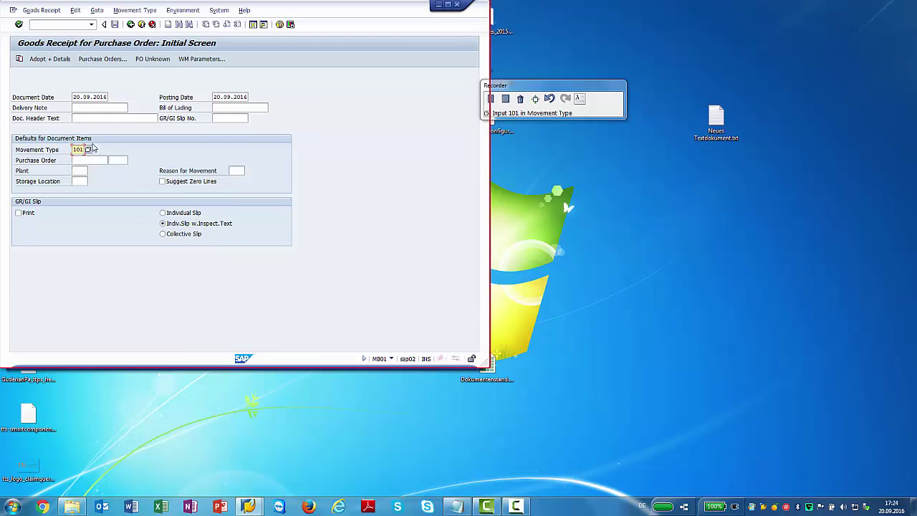
click(238, 174)
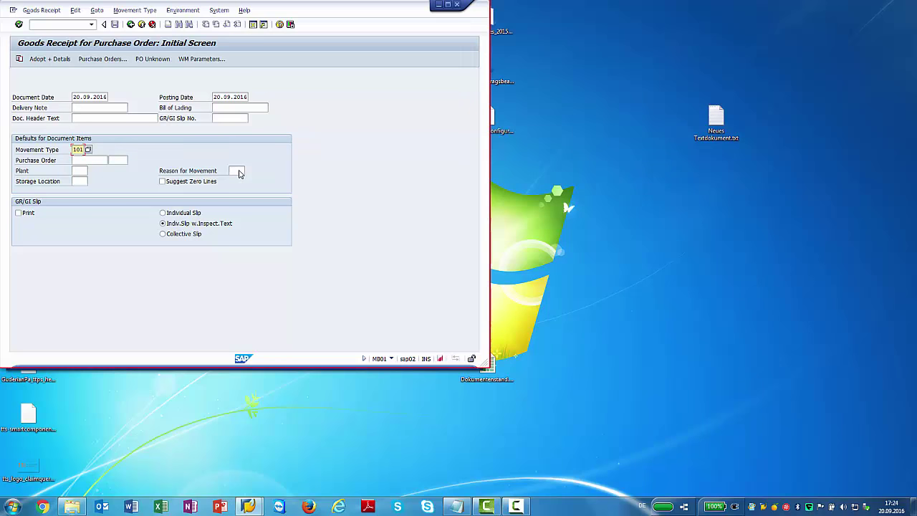
click(240, 174)
text(103)
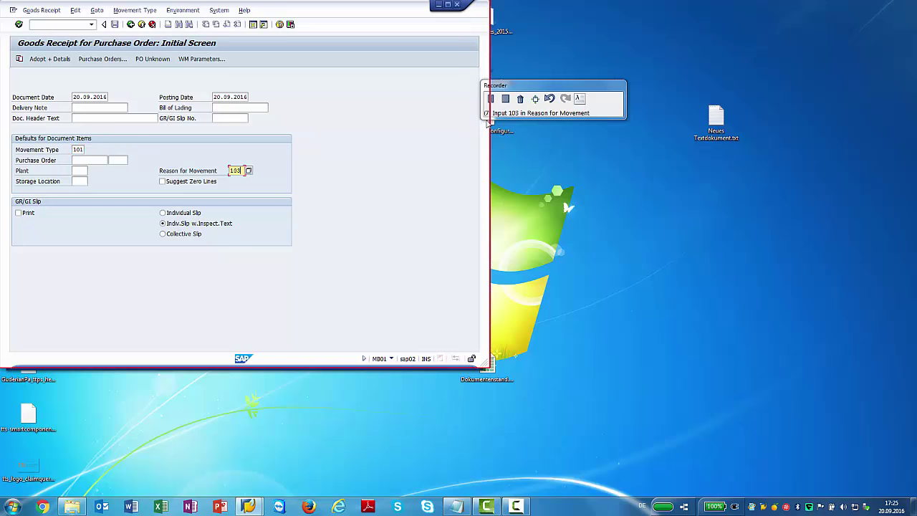
click(506, 100)
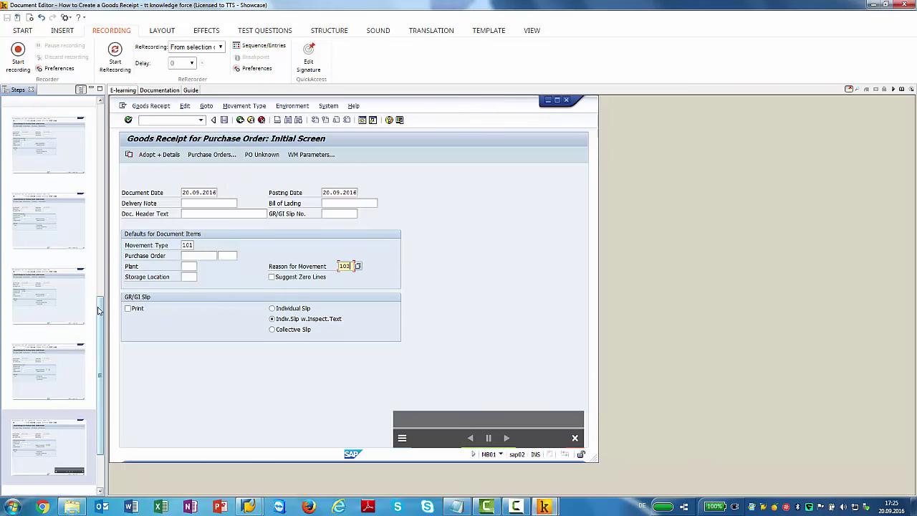
- Preview the recorded SAP Easy Access steps in play mode, then return to edit mode and the Documentation view
drag(101, 314, 112, 126)
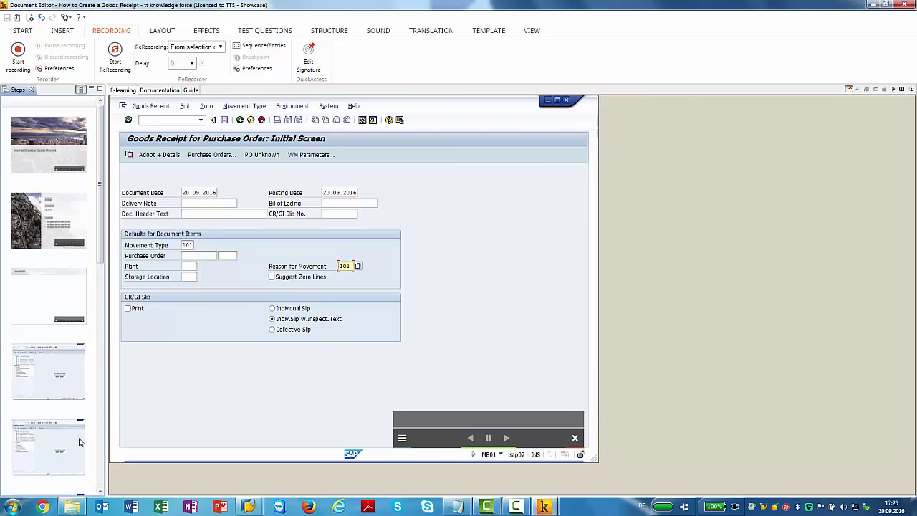
click(69, 375)
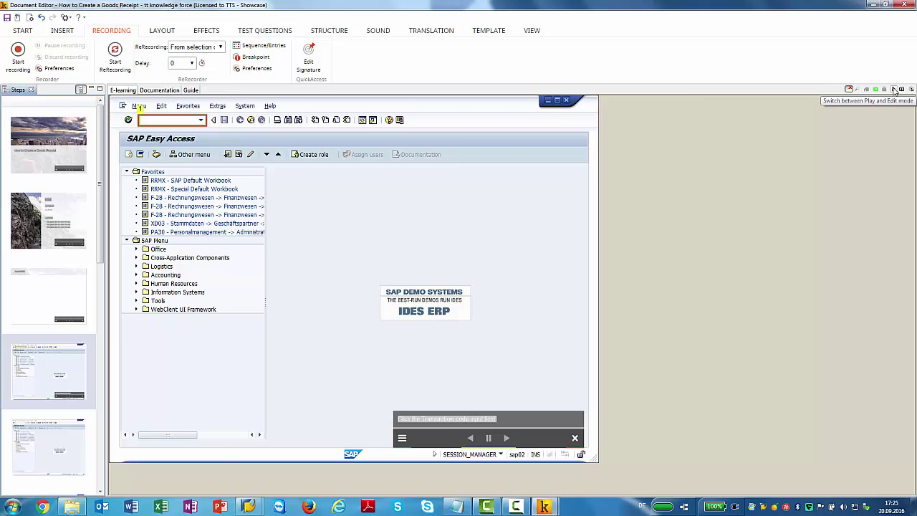
click(894, 88)
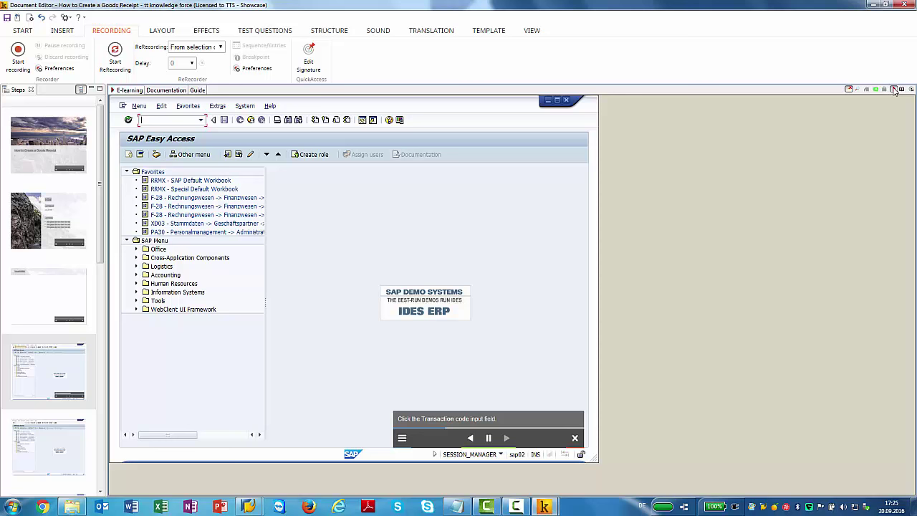
click(166, 119)
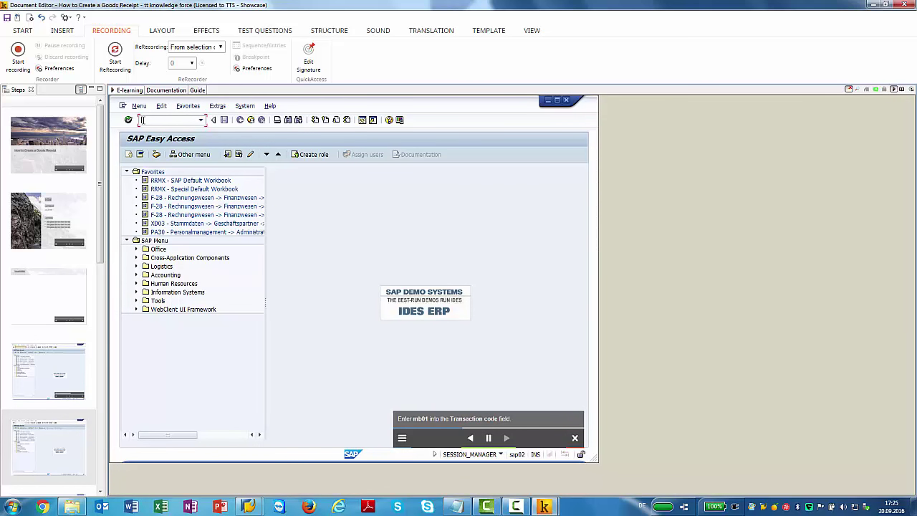
click(874, 297)
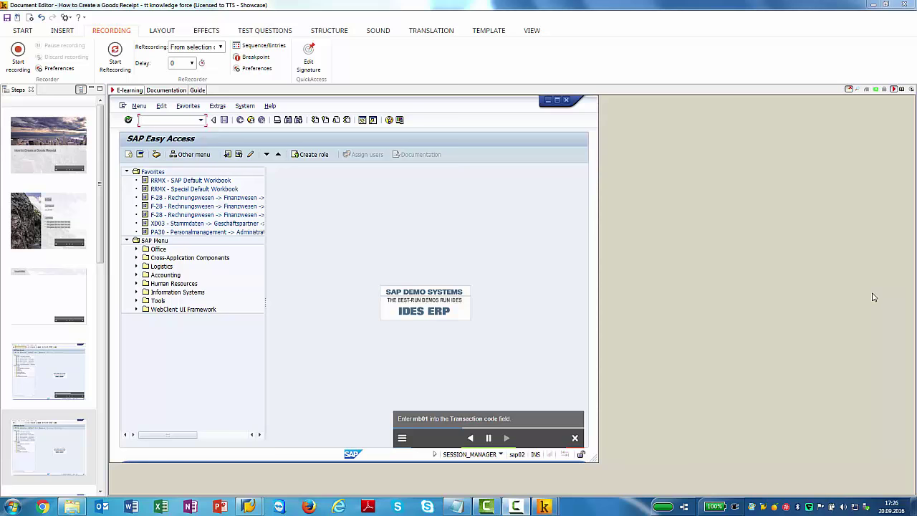
click(895, 91)
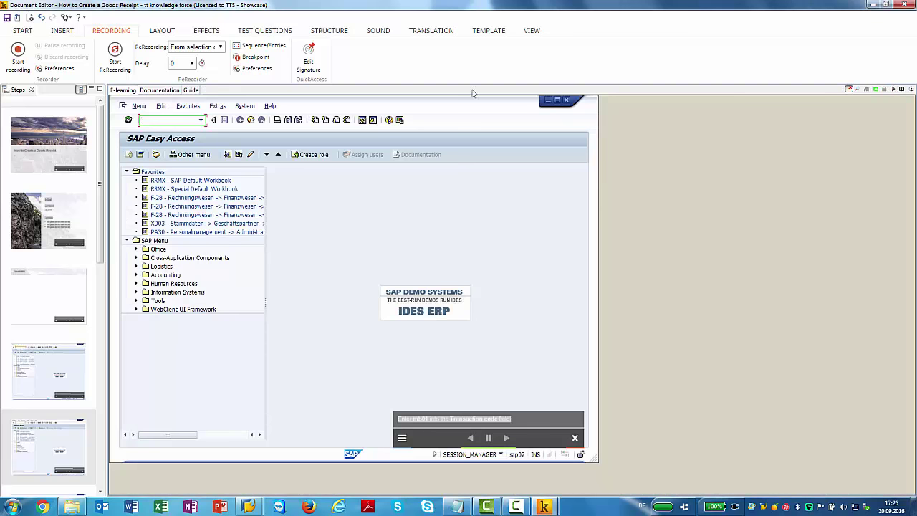
click(160, 90)
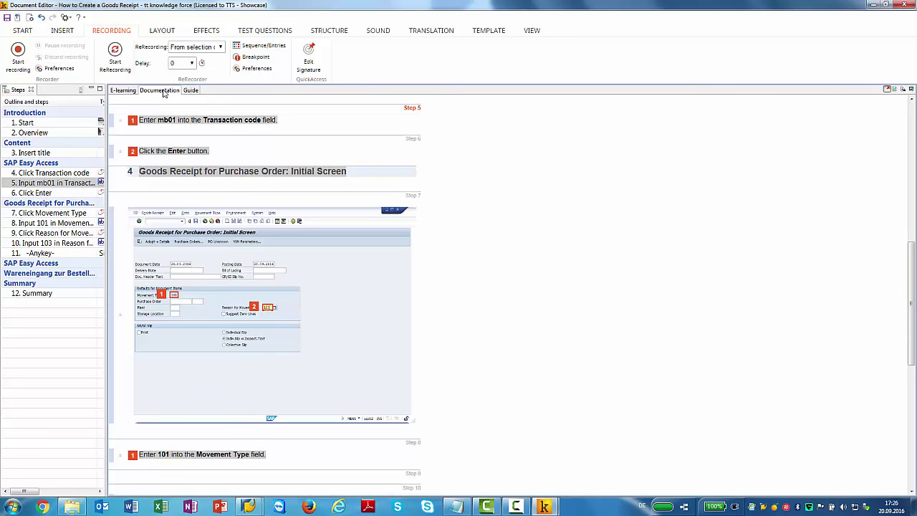
- Show the Guide view with step screenshots and open the repository upload dialog
click(192, 91)
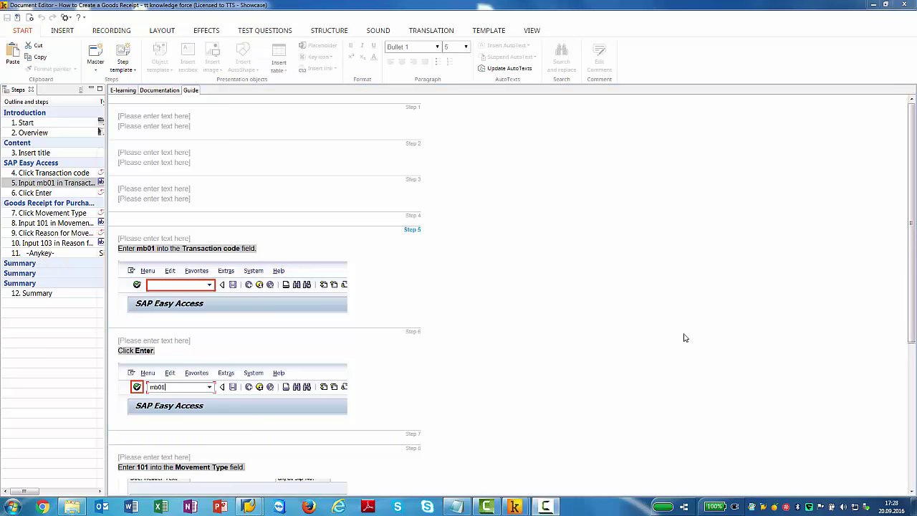
click(19, 22)
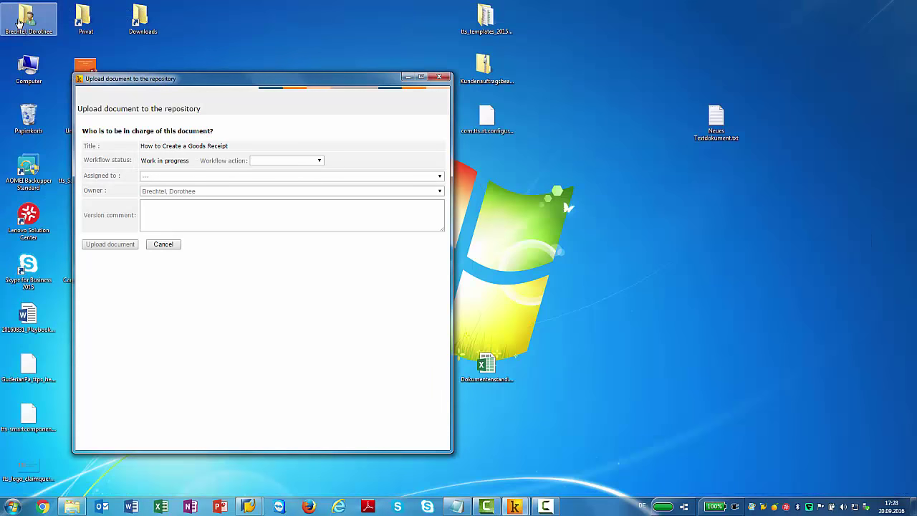
- Upload the document with workflow action 'release directly', then bring the SAP goods receipt window forward
click(320, 162)
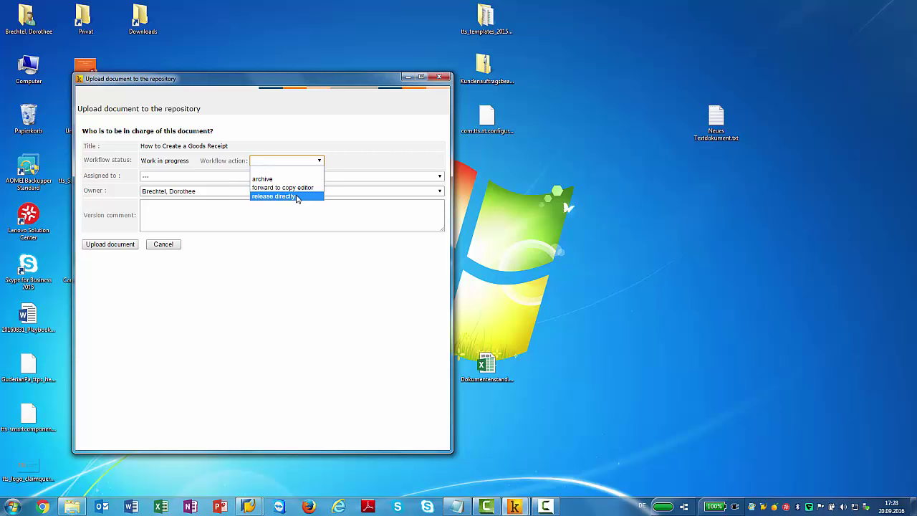
click(280, 197)
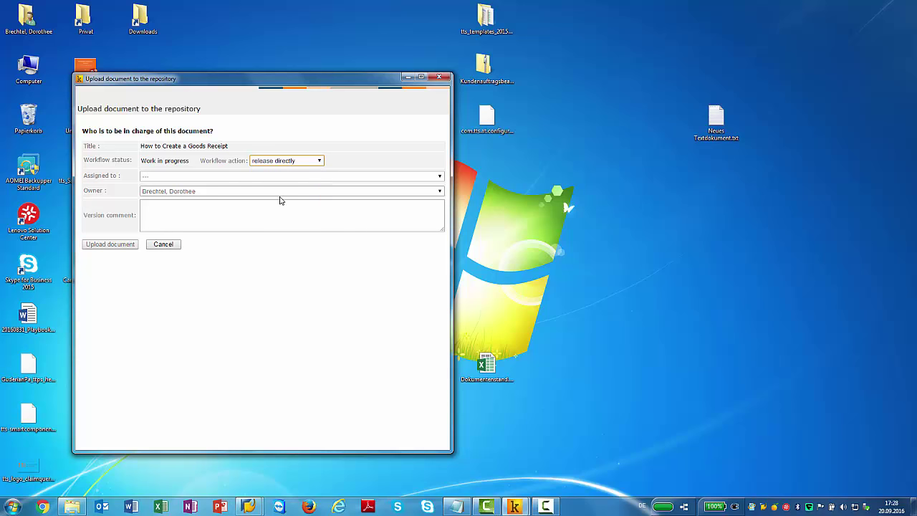
click(110, 244)
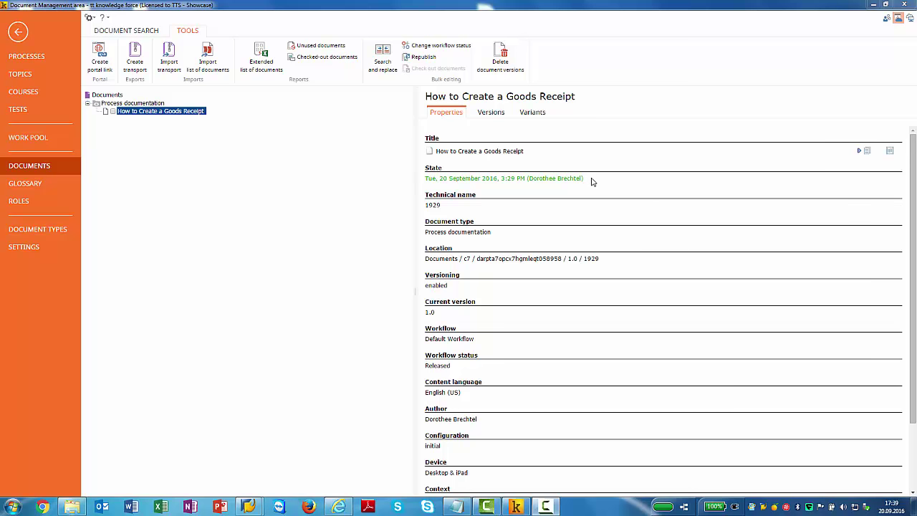
mouse_move(258, 505)
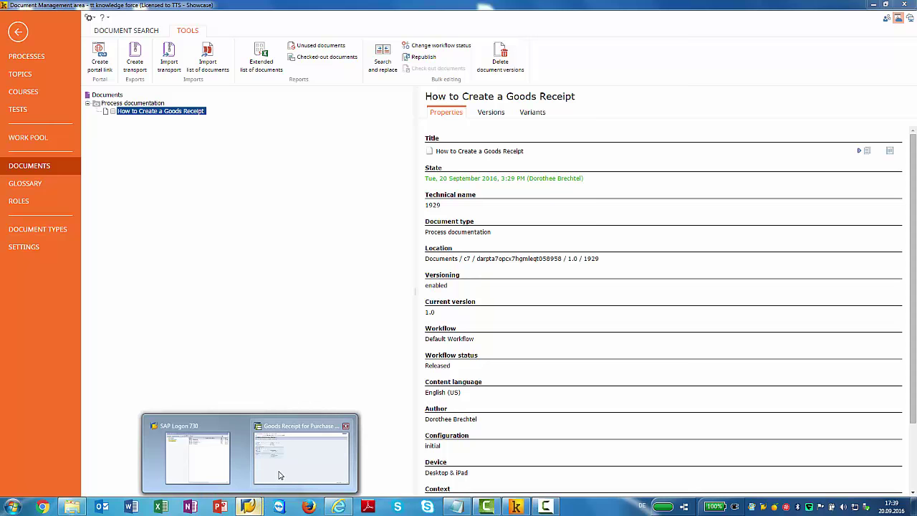
click(280, 475)
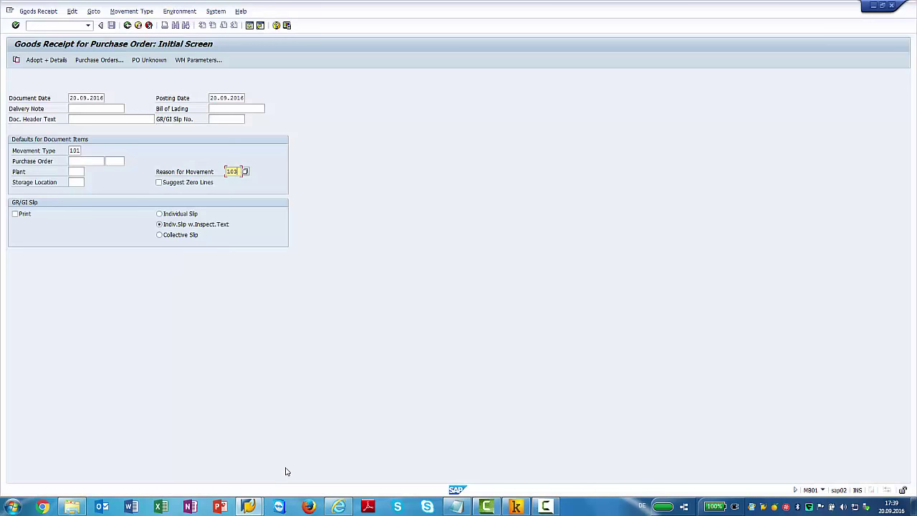
- Open QuickAccess beside SAP MB01 and play the 'How to Create a Goods Receipt' guide, then return to the 'SAP MB01' results
click(774, 508)
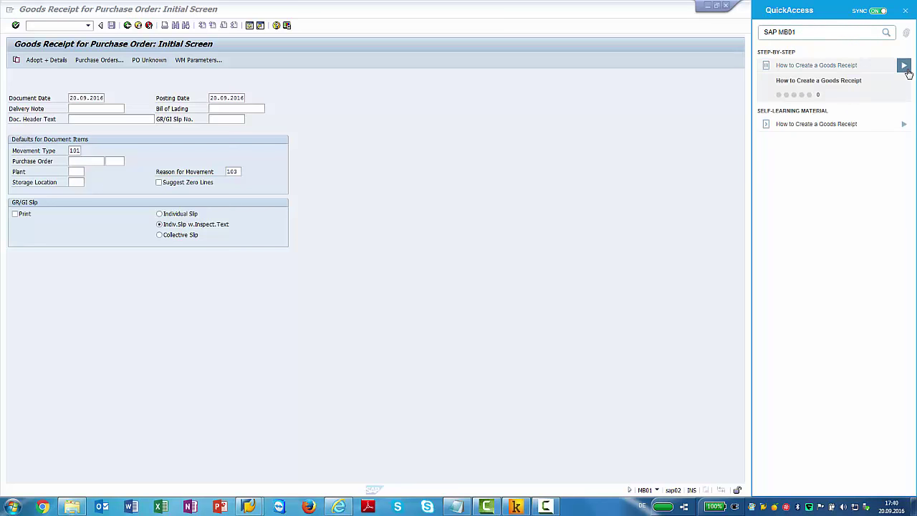
click(905, 69)
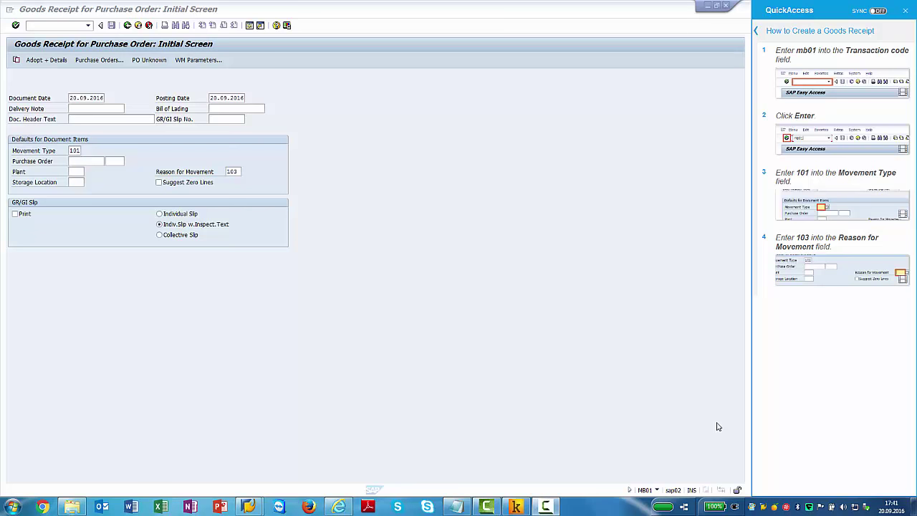
click(758, 33)
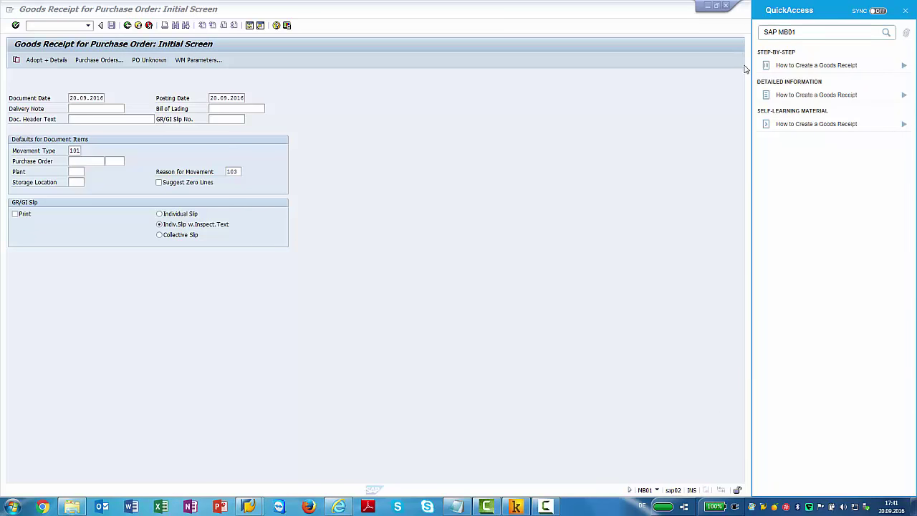